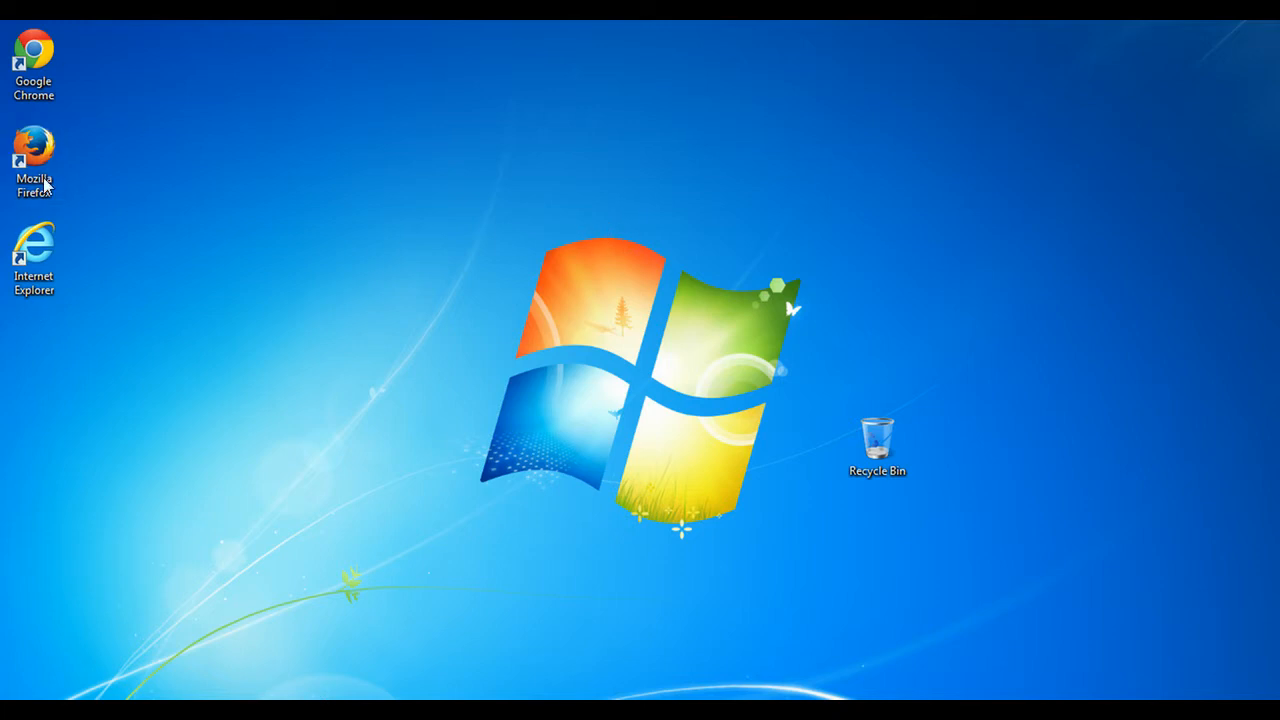
Launch Google Chrome and go to drive.google.com
{"action": "double_click", "coordinate": [44, 68]}
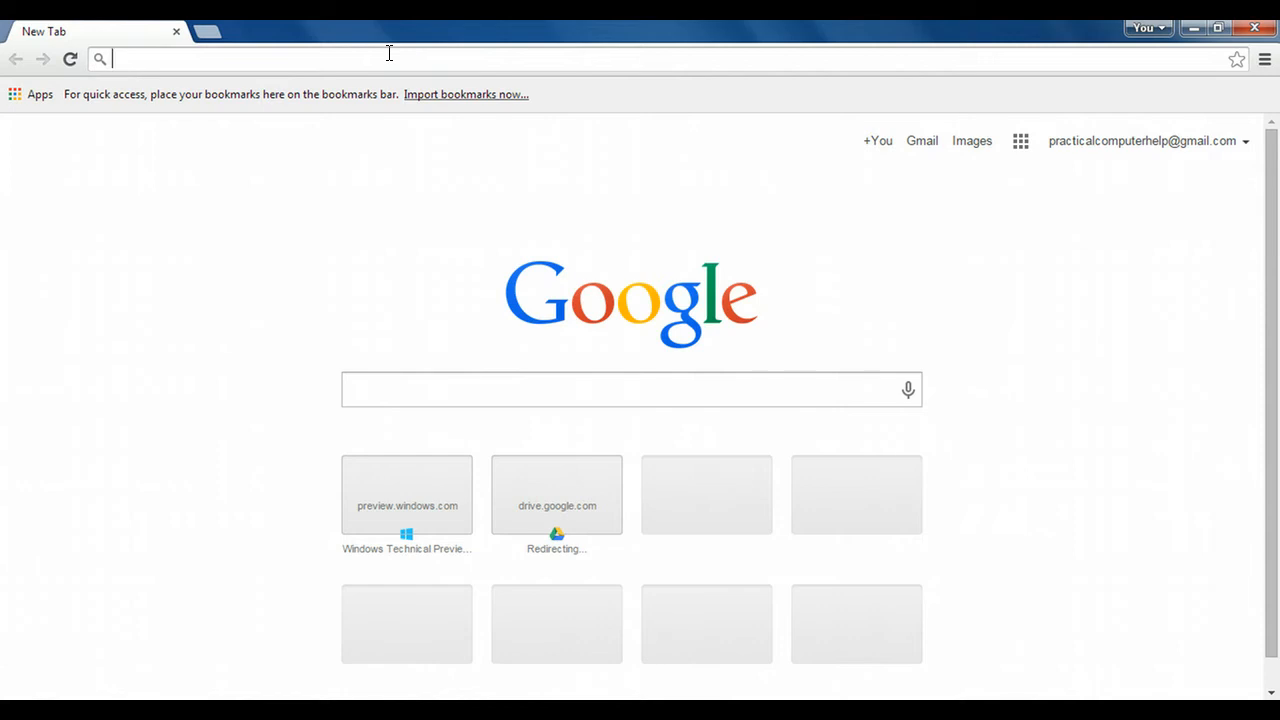
{"action": "type", "text": "drive,"}
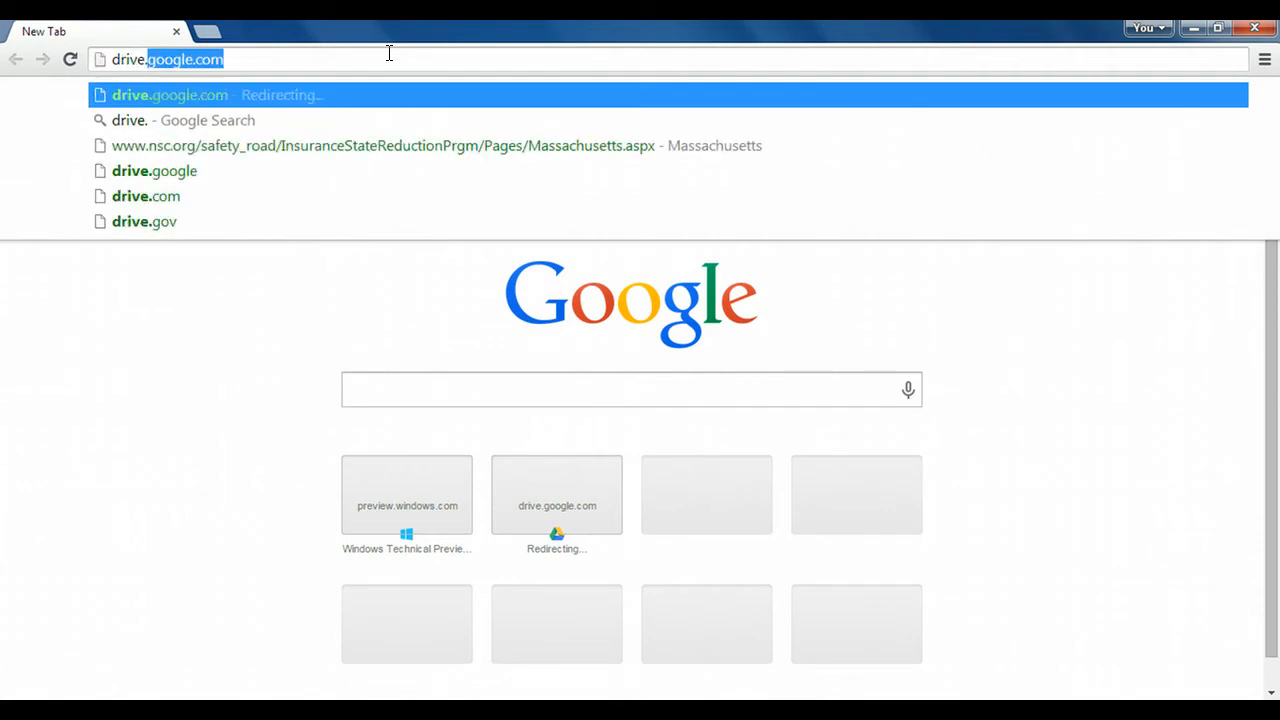
{"action": "key", "text": "Return"}
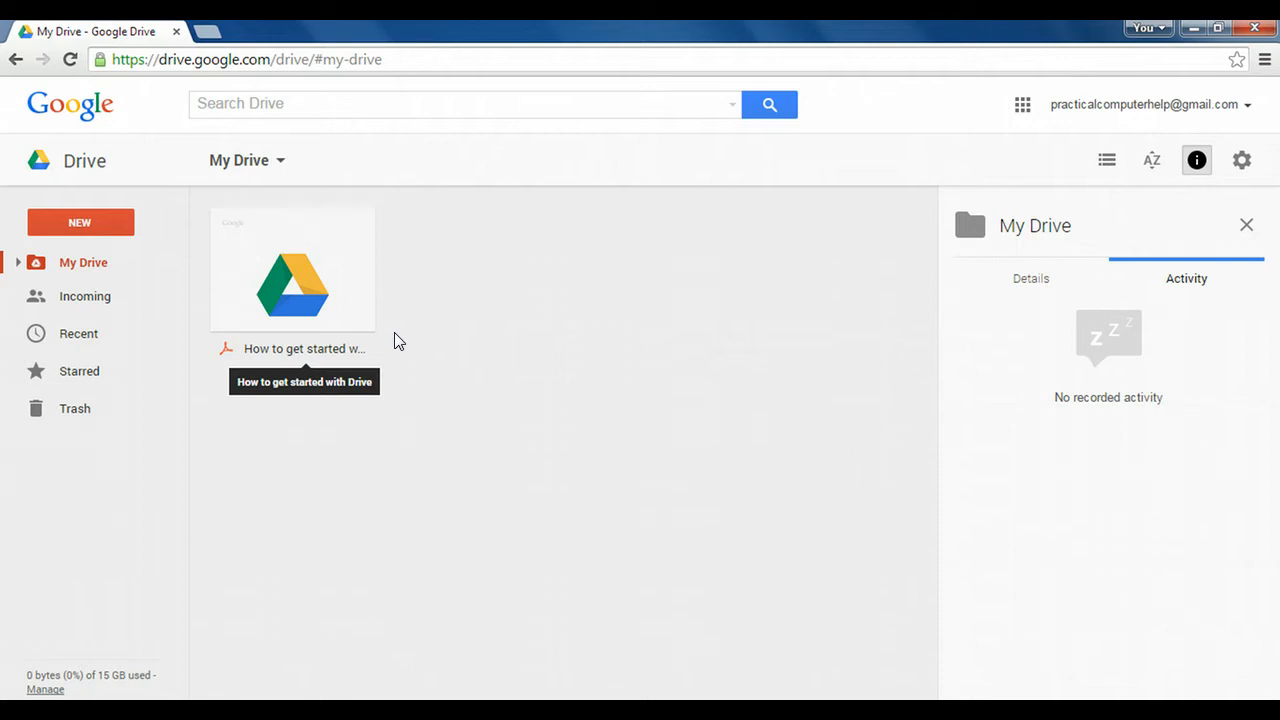
Preview the "How to get started with Drive" PDF, close the preview and deselect the file
{"action": "left_click", "coordinate": [297, 300]}
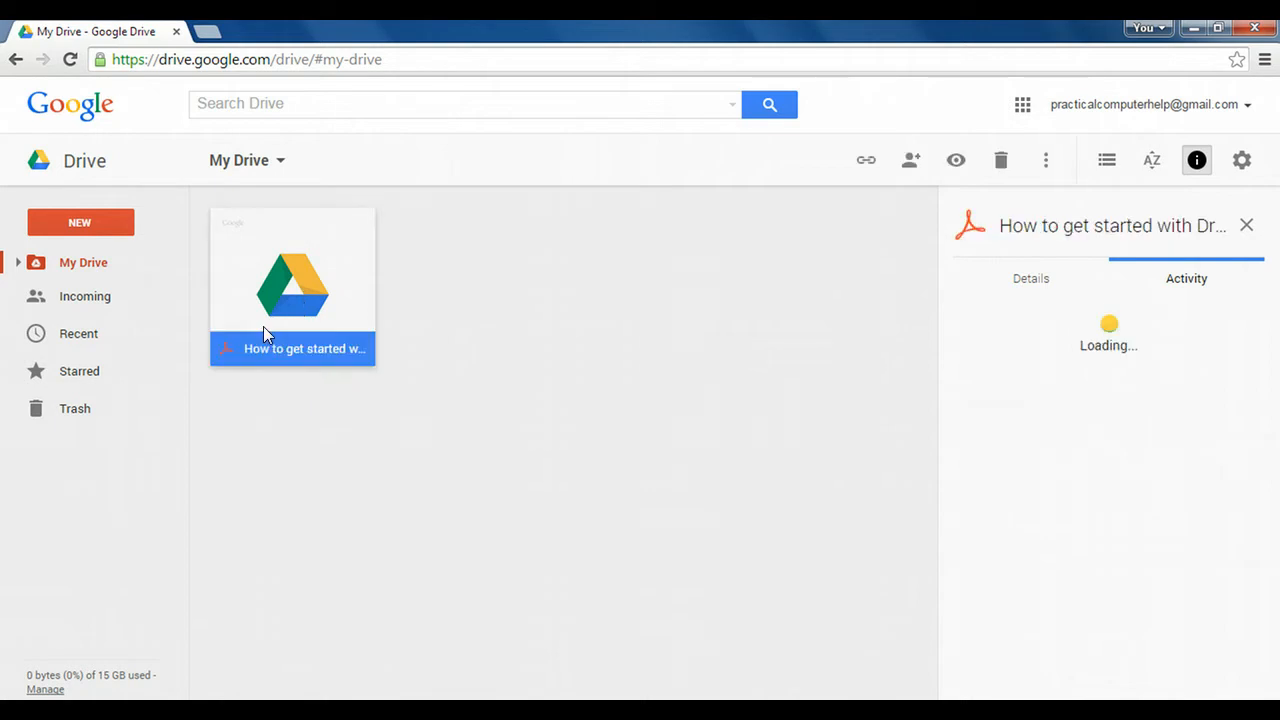
{"action": "double_click", "coordinate": [331, 319]}
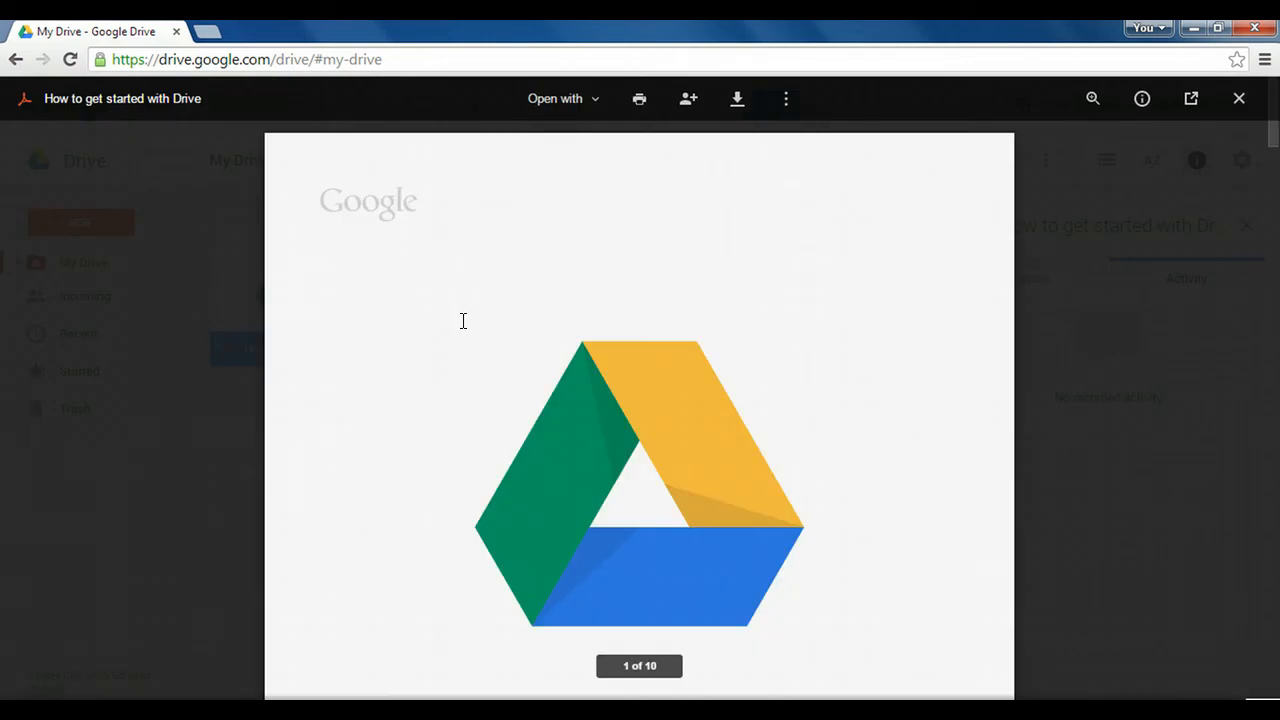
{"action": "left_click", "coordinate": [1239, 98]}
{"action": "left_click", "coordinate": [591, 427]}
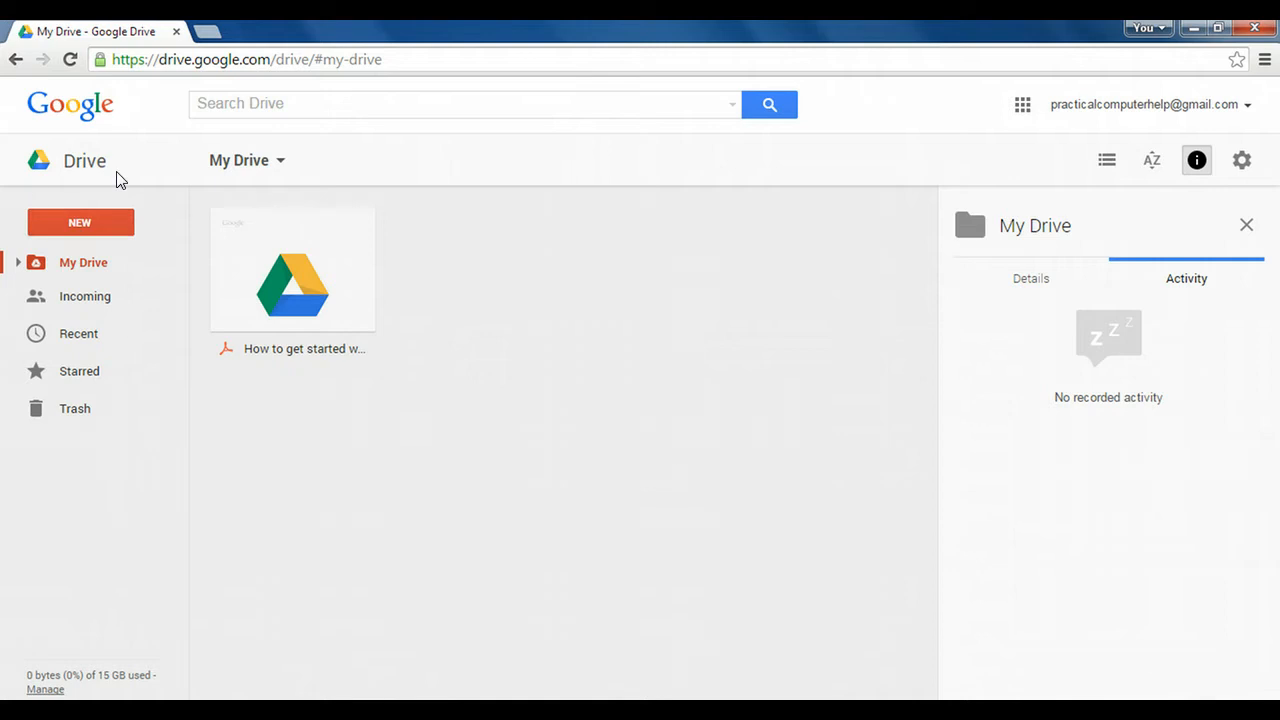
Create a new Google Form from Drive and dismiss the welcome message
{"action": "left_click", "coordinate": [70, 226]}
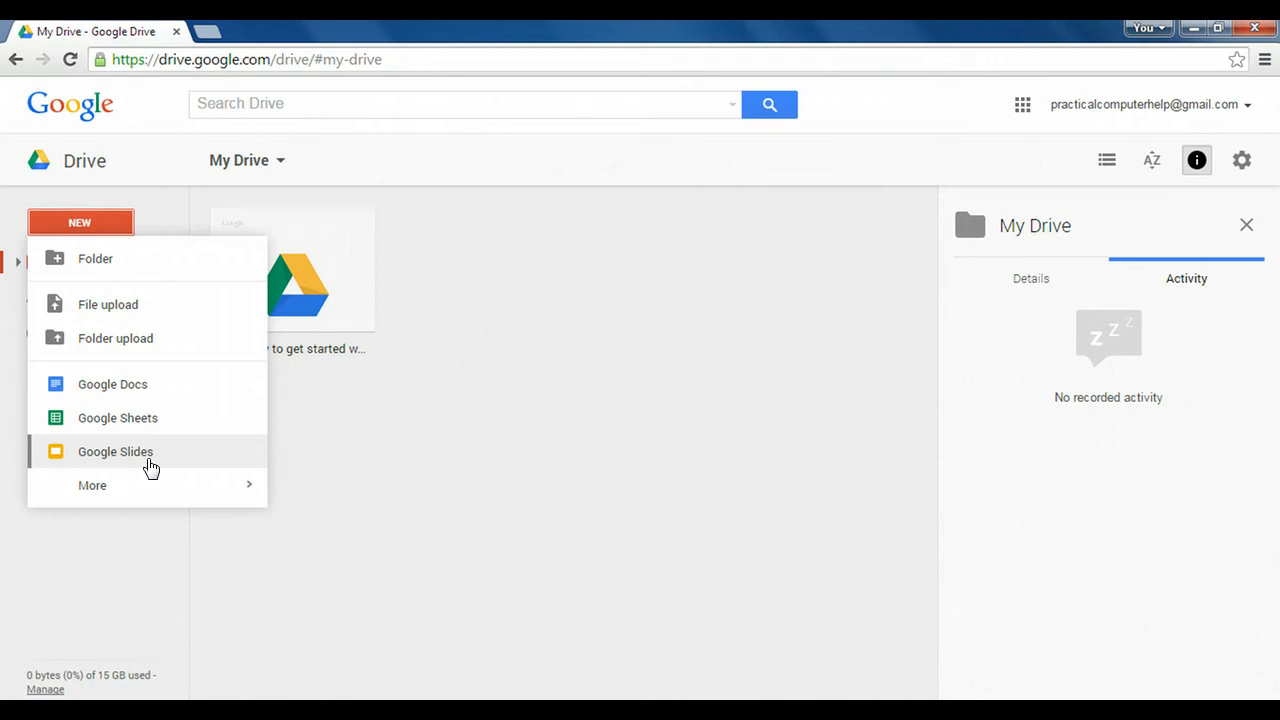
{"action": "mouse_move", "coordinate": [145, 487]}
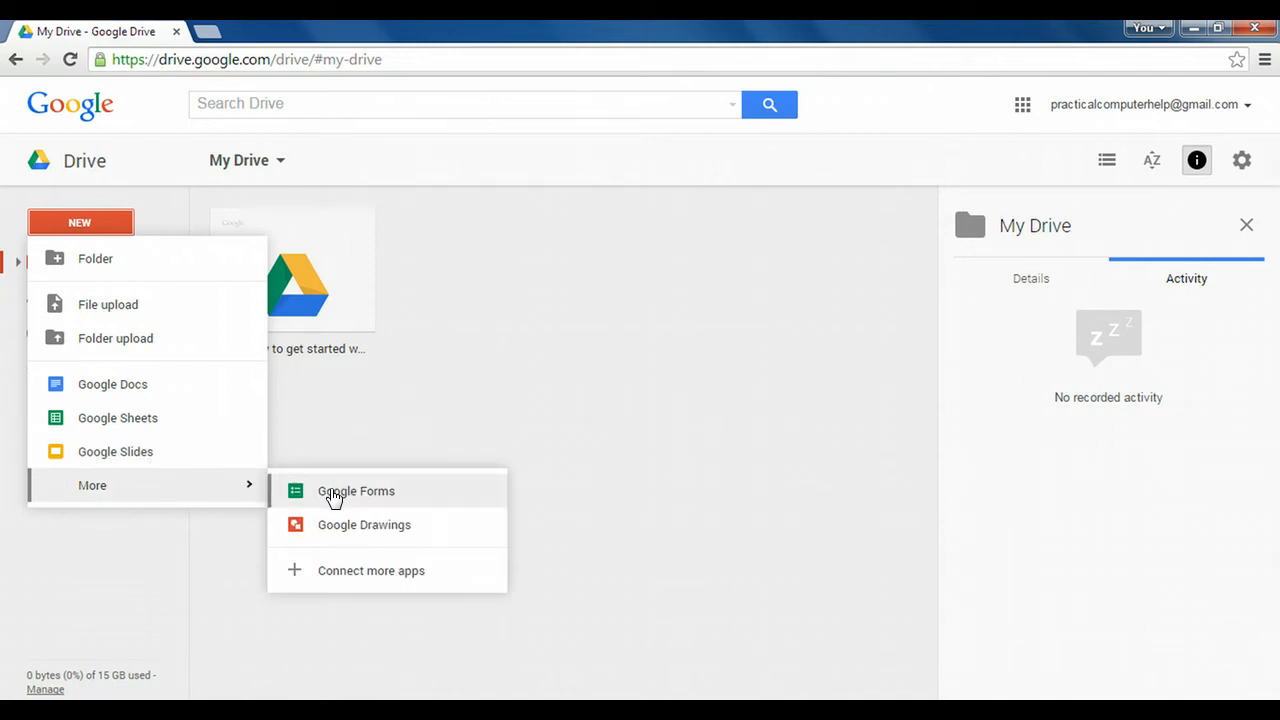
{"action": "left_click", "coordinate": [334, 494]}
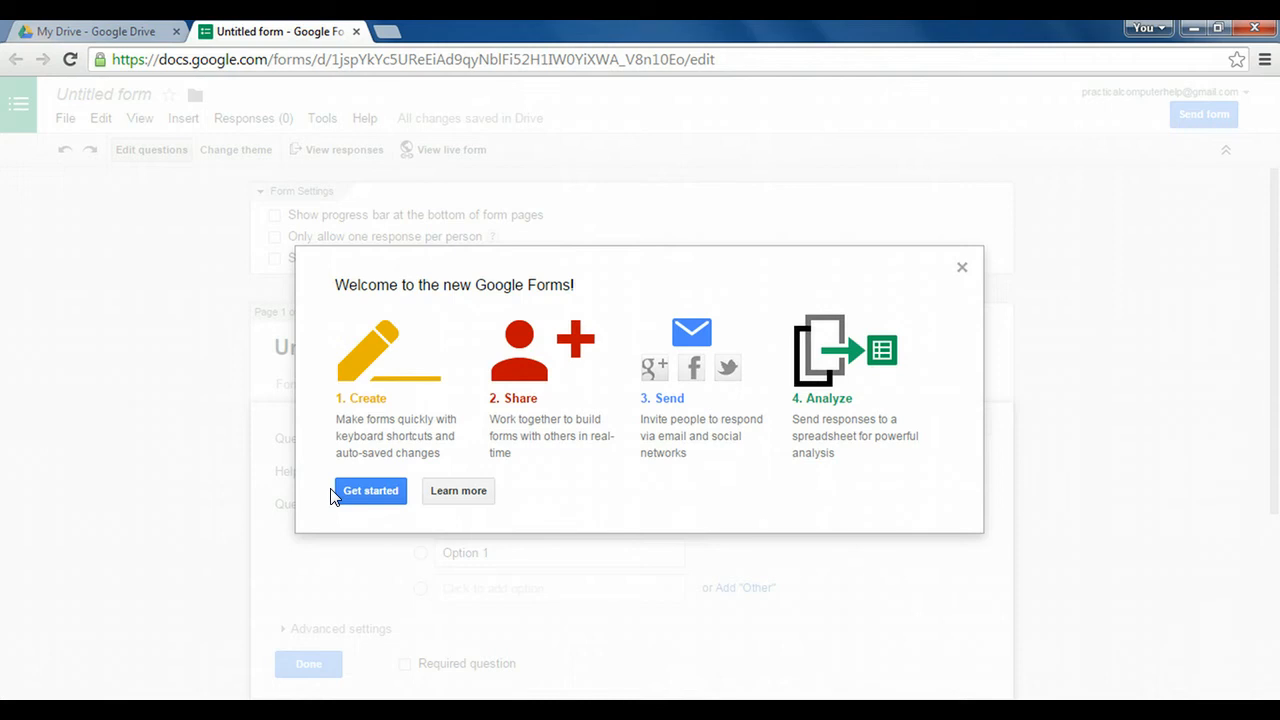
{"action": "left_click", "coordinate": [961, 270]}
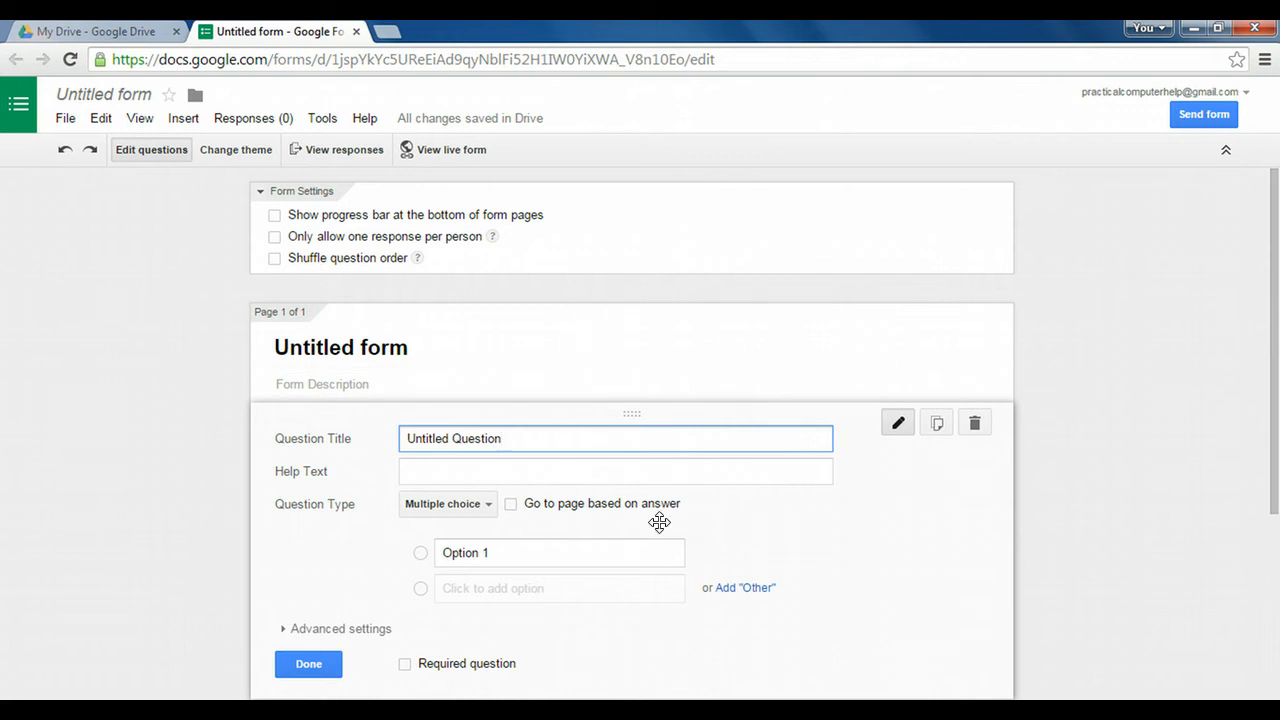
Try the Paragraph text type on the first question and return it to Multiple choice
{"action": "scroll", "coordinate": [659, 522], "scroll_direction": "down", "scroll_amount": 1}
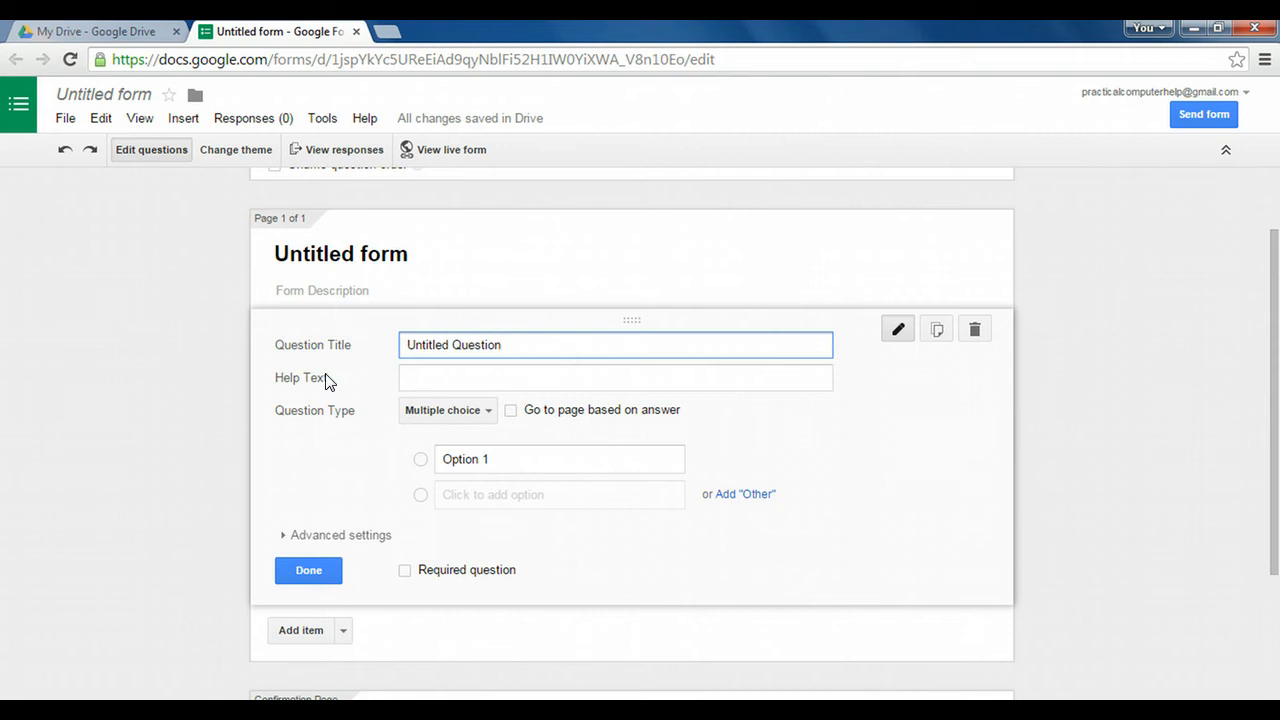
{"action": "left_click", "coordinate": [444, 378]}
{"action": "scroll", "coordinate": [446, 371], "scroll_direction": "down", "scroll_amount": 1}
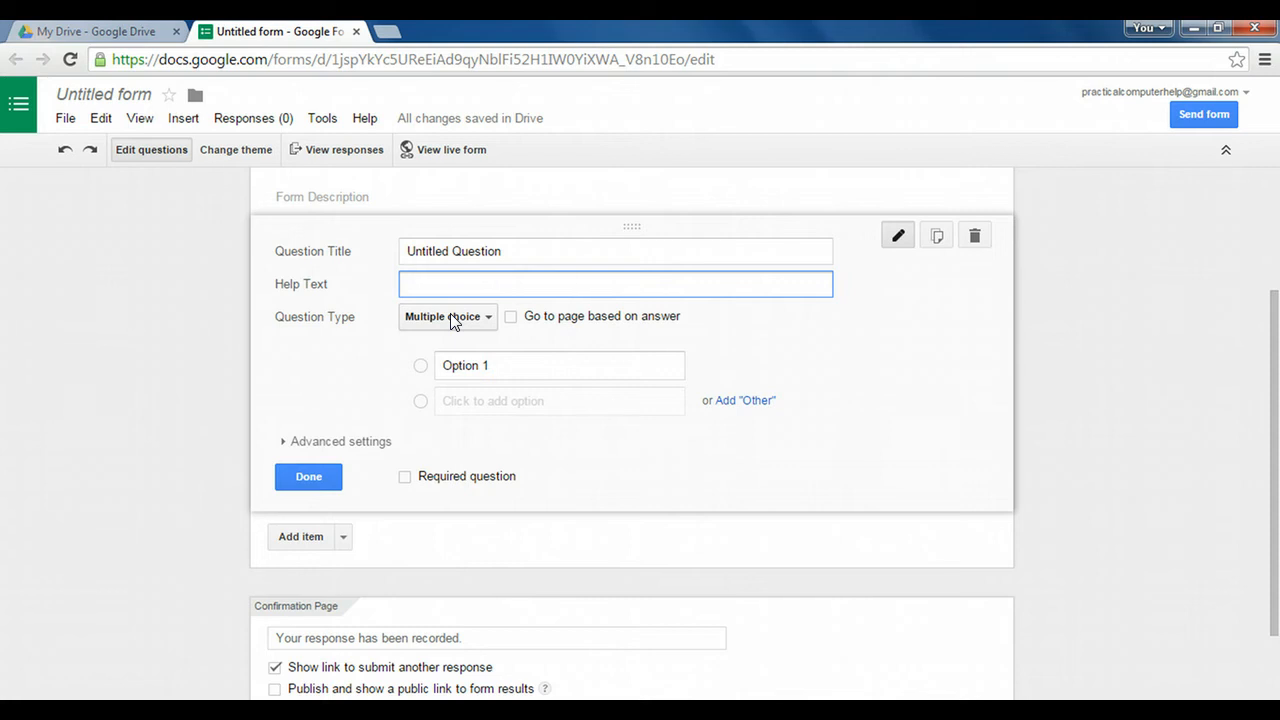
{"action": "left_click", "coordinate": [490, 318]}
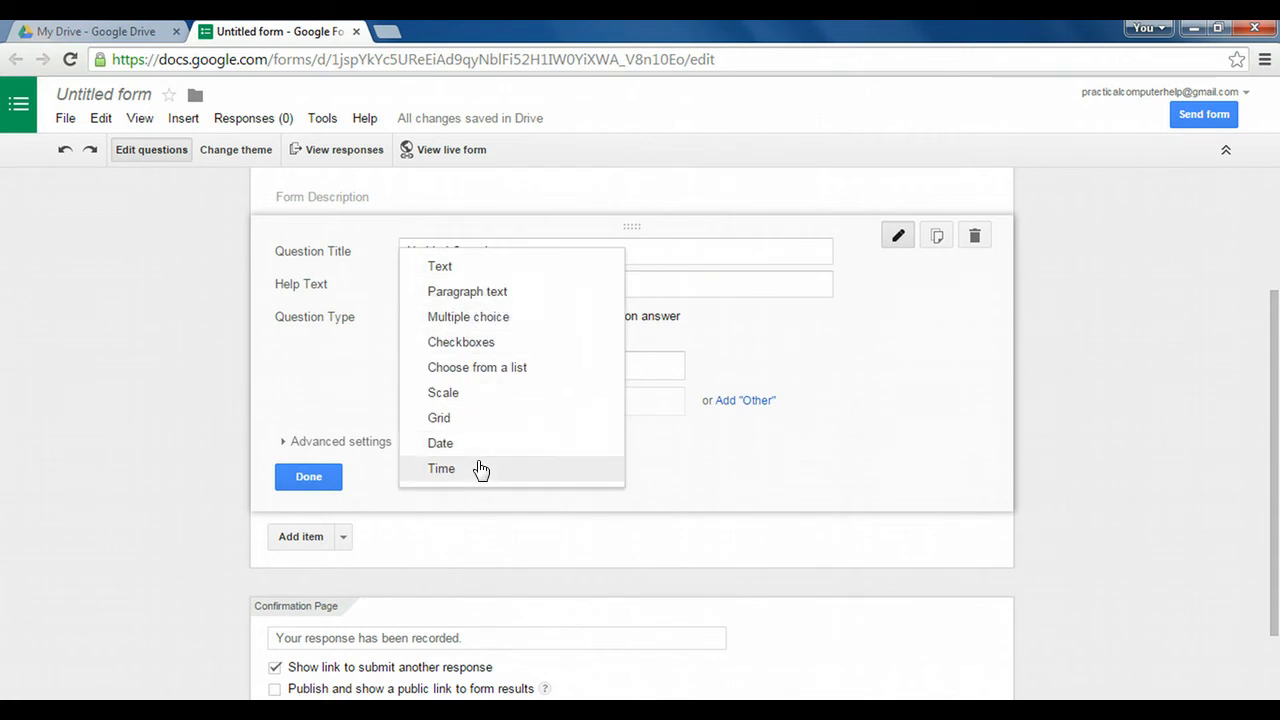
{"action": "left_click", "coordinate": [471, 290]}
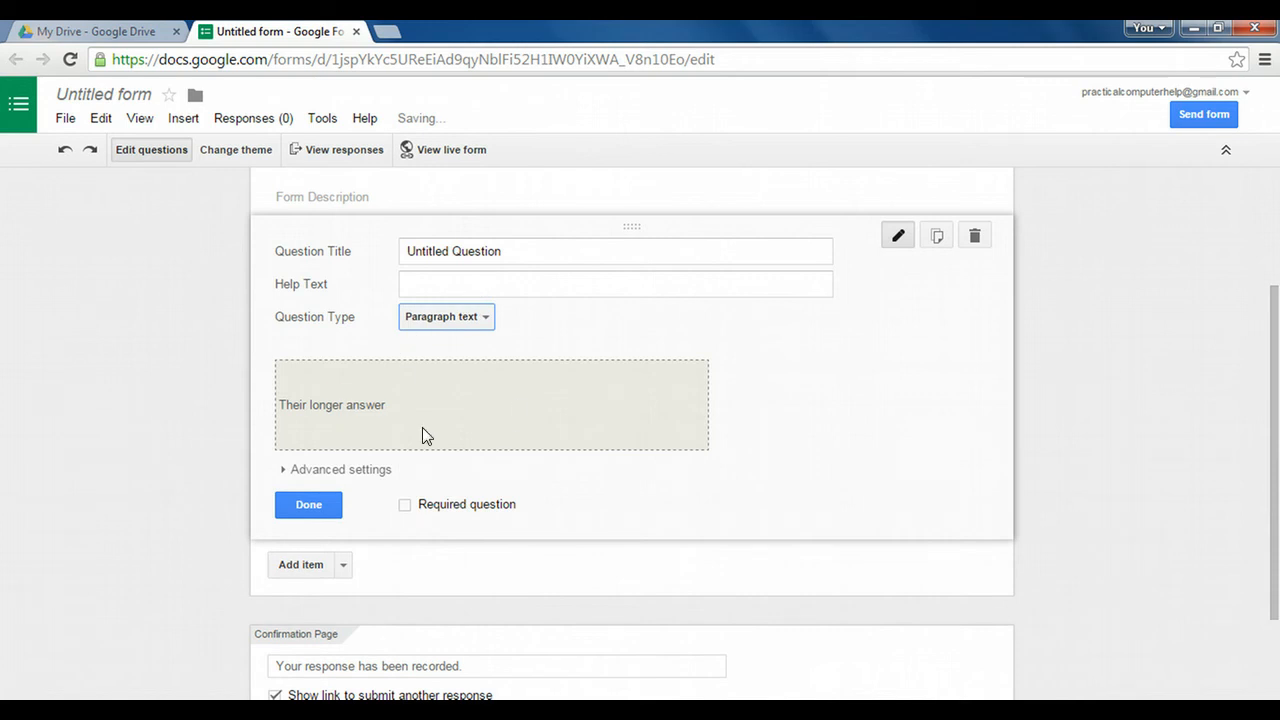
{"action": "left_click", "coordinate": [462, 316]}
{"action": "left_click", "coordinate": [459, 348]}
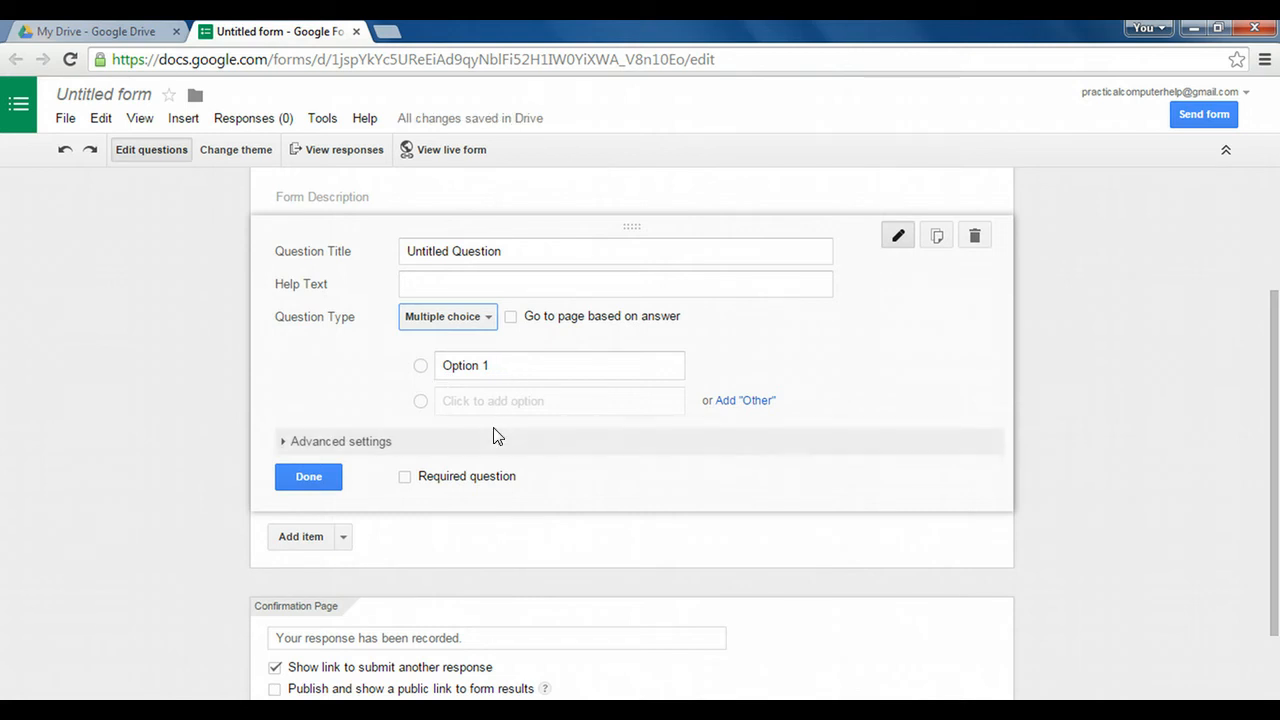
Add a second question of type Text below the multiple-choice question
{"action": "scroll", "coordinate": [493, 434], "scroll_direction": "down", "scroll_amount": 1}
{"action": "scroll", "coordinate": [493, 434], "scroll_direction": "up", "scroll_amount": 1}
{"action": "scroll", "coordinate": [497, 436], "scroll_direction": "down", "scroll_amount": 1}
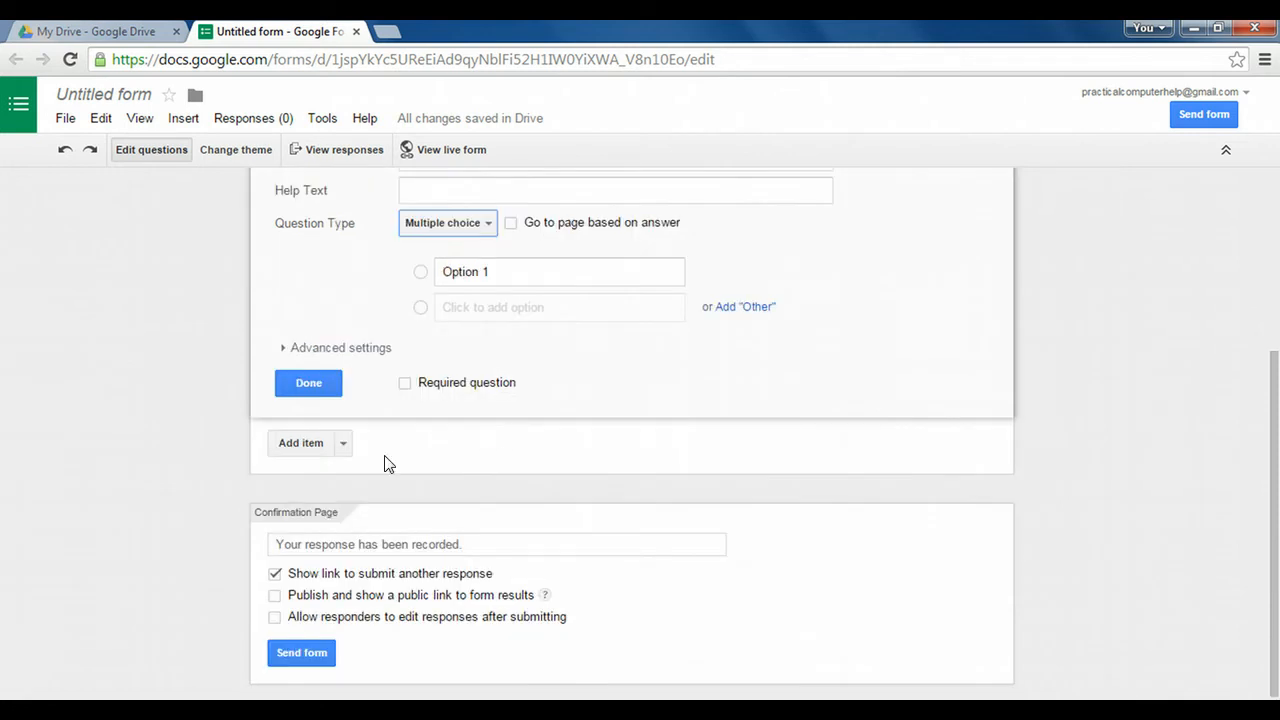
{"action": "left_click", "coordinate": [284, 443]}
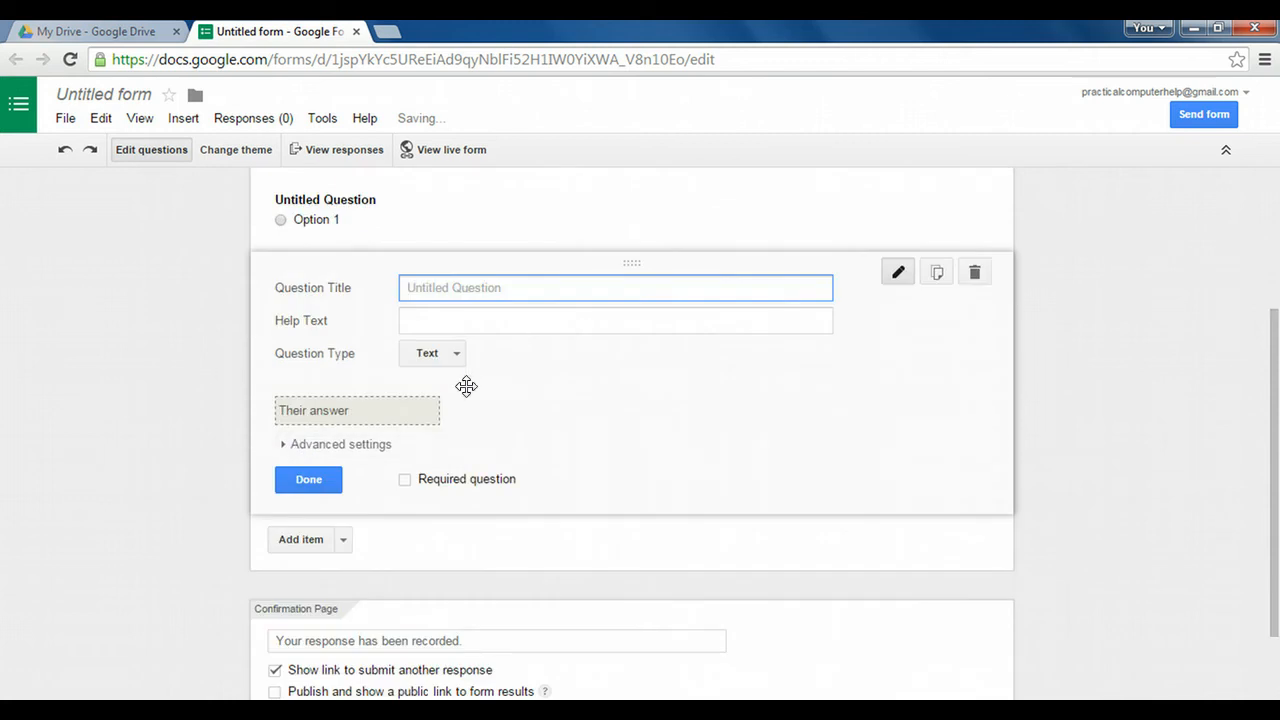
Examine the form layout, the item types that can be added and the form settings, including the shuffle question order help
{"action": "scroll", "coordinate": [450, 444], "scroll_direction": "down", "scroll_amount": 1}
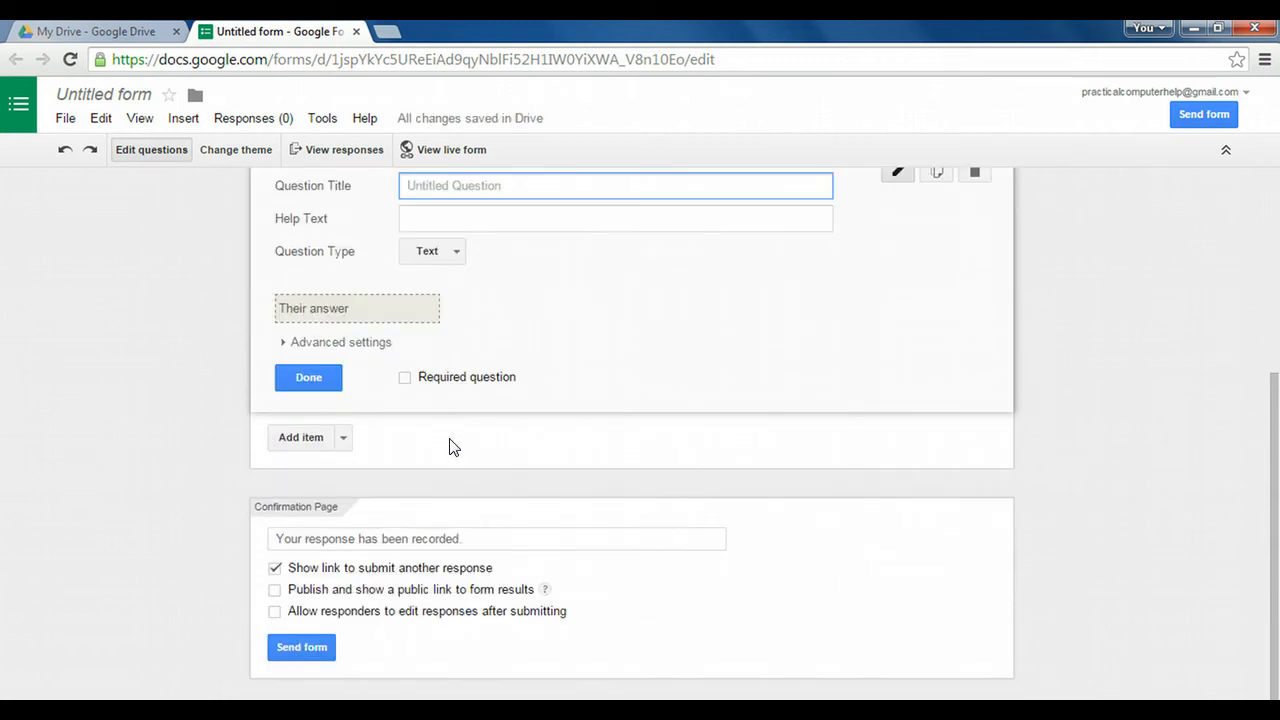
{"action": "scroll", "coordinate": [449, 446], "scroll_direction": "up", "scroll_amount": 3}
{"action": "scroll", "coordinate": [443, 437], "scroll_direction": "up", "scroll_amount": 1}
{"action": "scroll", "coordinate": [449, 437], "scroll_direction": "down", "scroll_amount": 1}
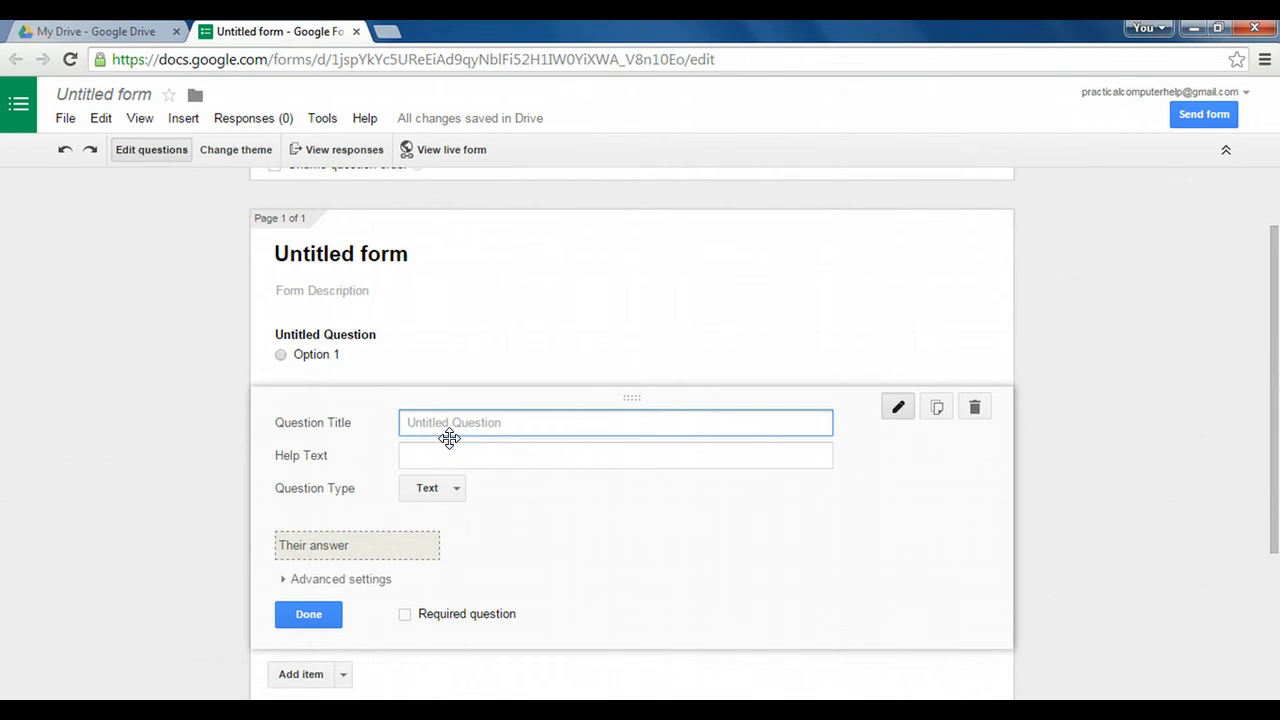
{"action": "scroll", "coordinate": [449, 437], "scroll_direction": "down", "scroll_amount": 2}
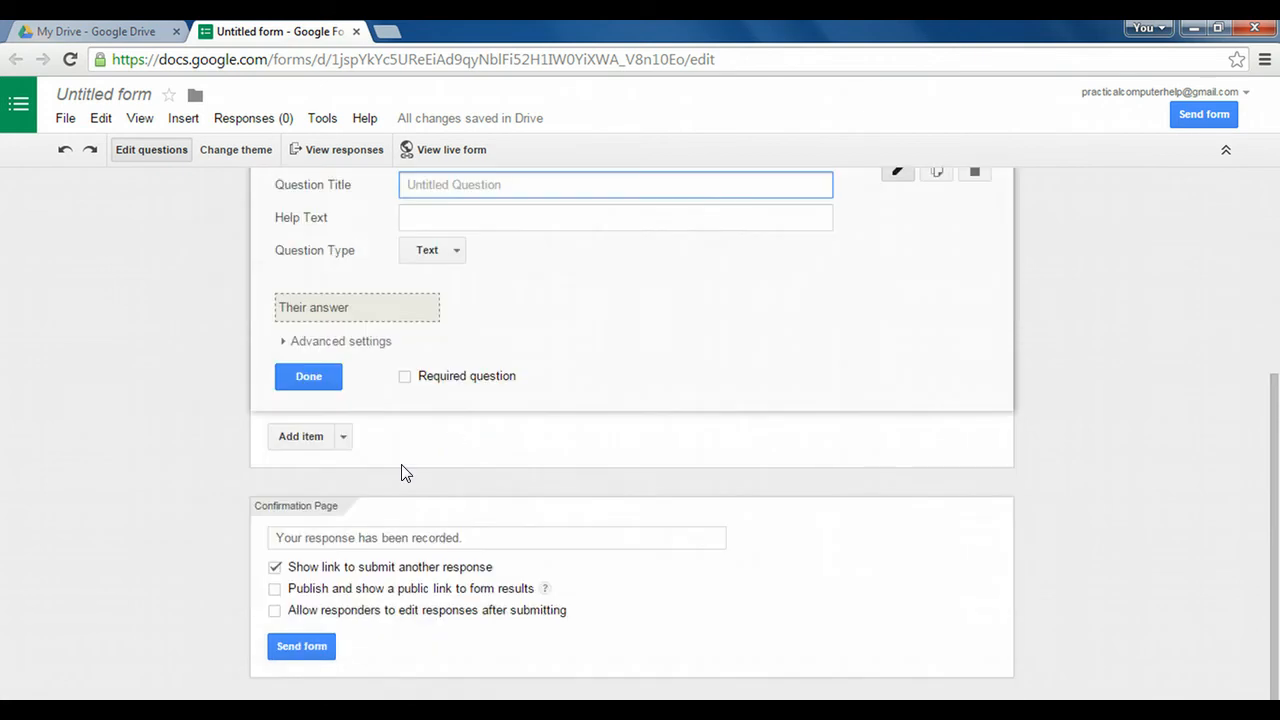
{"action": "left_click", "coordinate": [342, 437]}
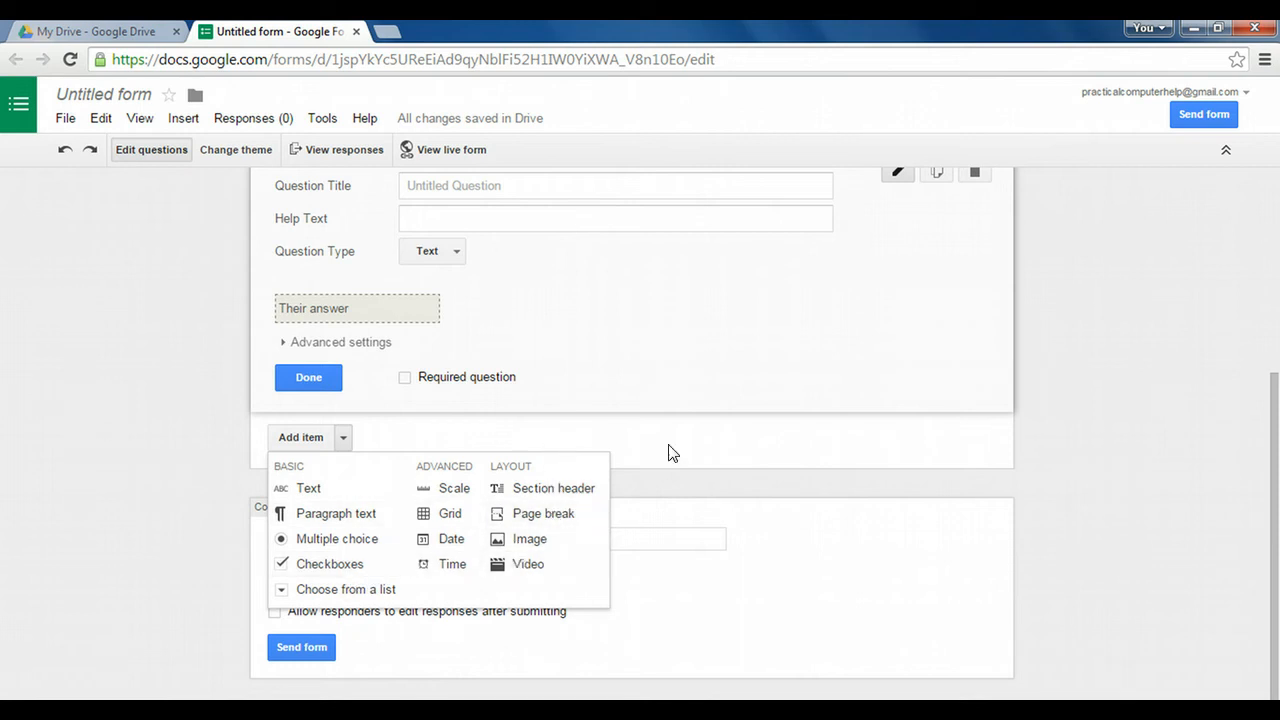
{"action": "left_click", "coordinate": [1001, 380]}
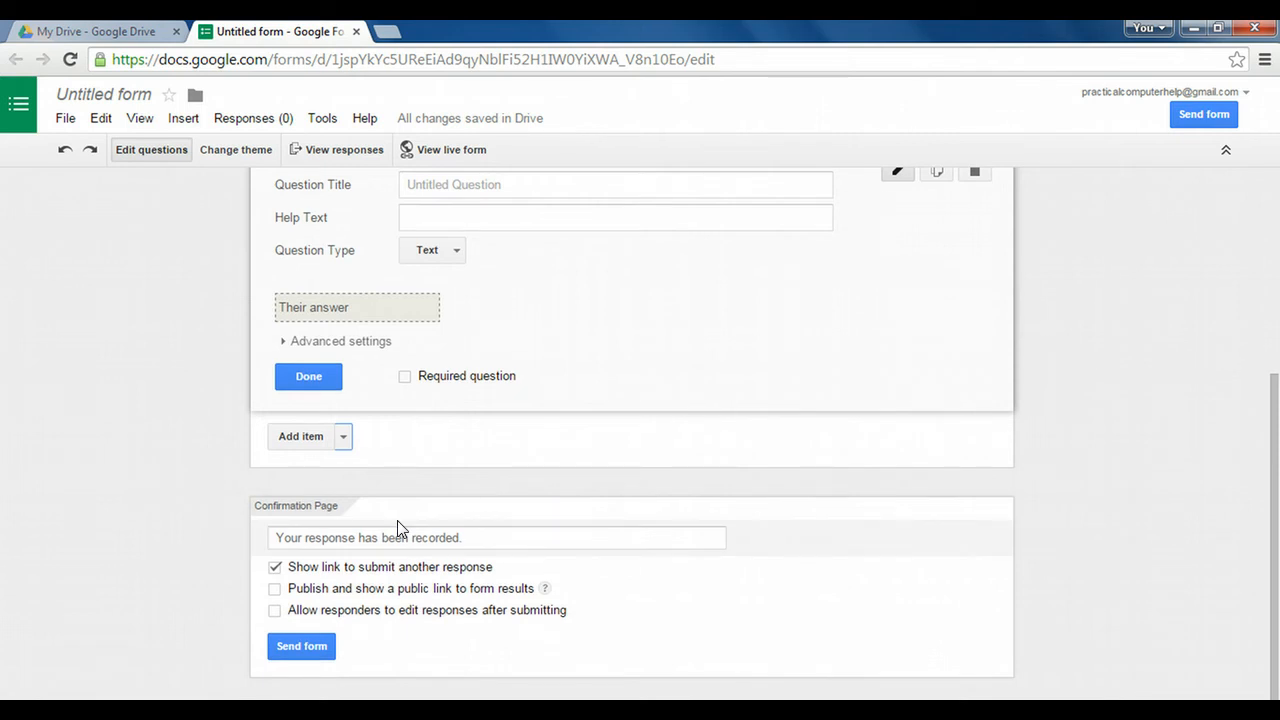
{"action": "scroll", "coordinate": [400, 505], "scroll_direction": "up", "scroll_amount": 3}
{"action": "scroll", "coordinate": [437, 471], "scroll_direction": "down", "scroll_amount": 1}
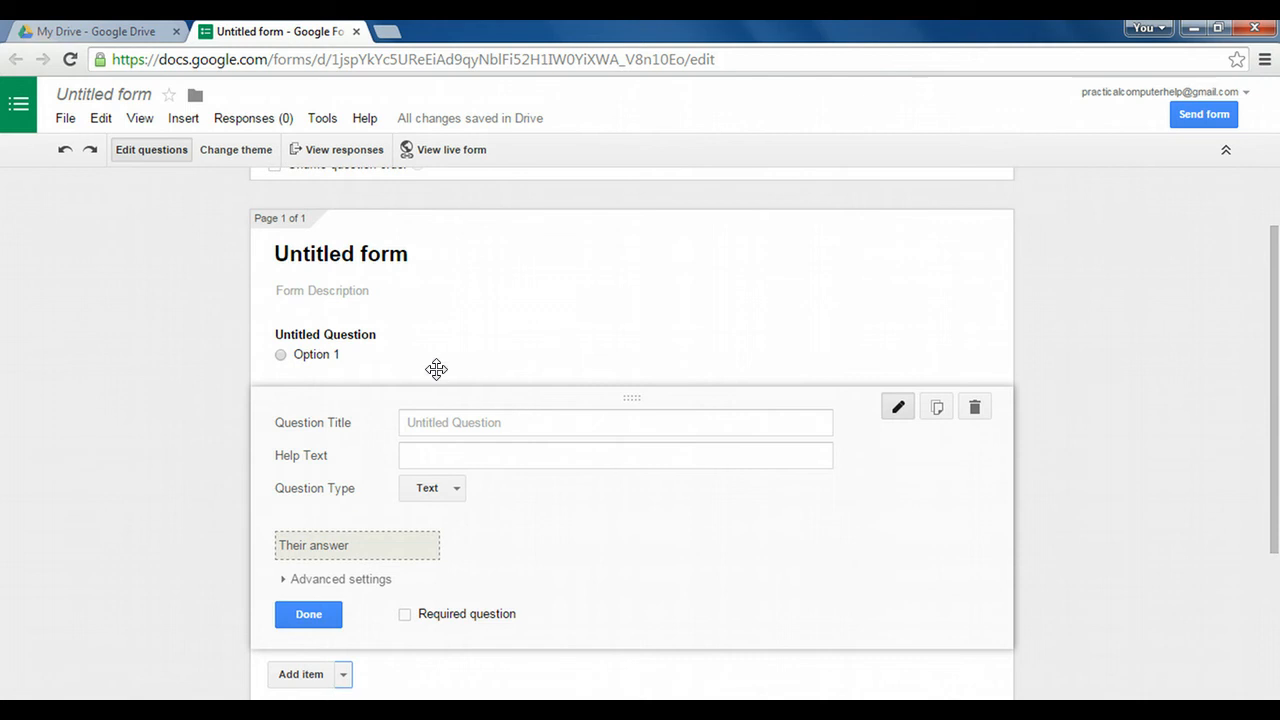
{"action": "scroll", "coordinate": [457, 411], "scroll_direction": "up", "scroll_amount": 1}
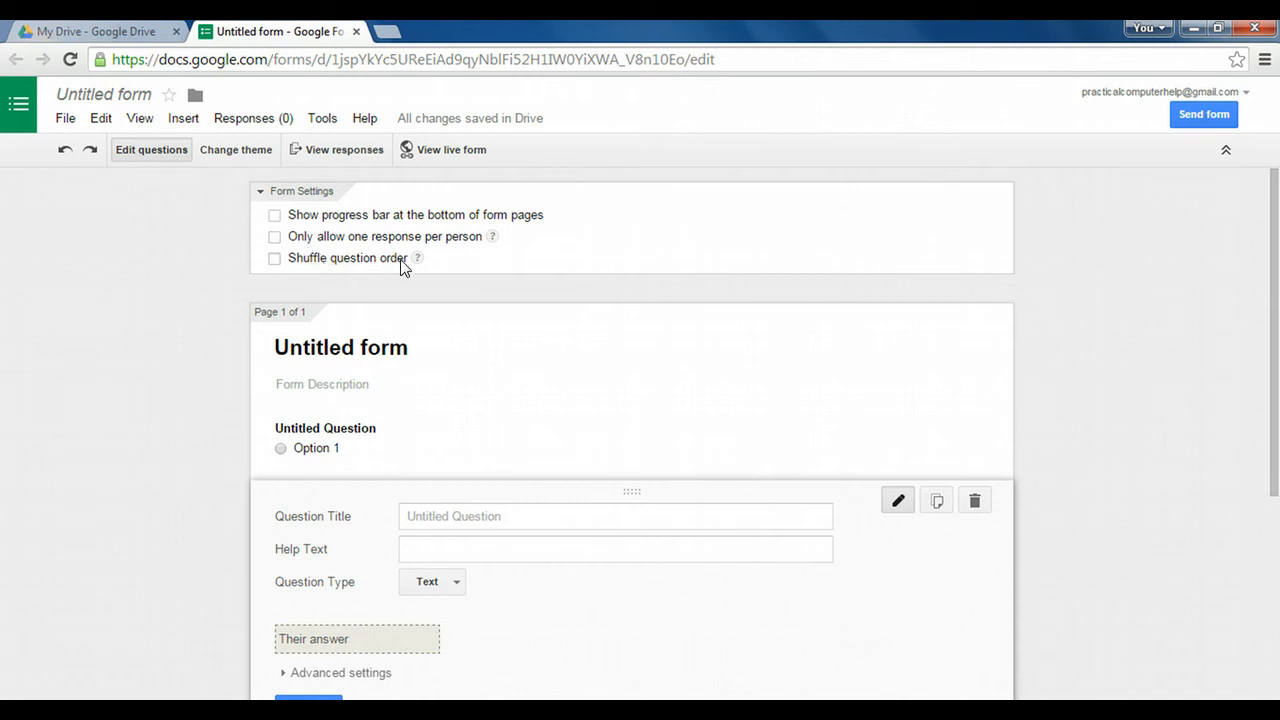
{"action": "mouse_move", "coordinate": [417, 260]}
Turn off "Show link to submit another response" for the form's confirmation page
{"action": "scroll", "coordinate": [657, 325], "scroll_direction": "down", "scroll_amount": 3}
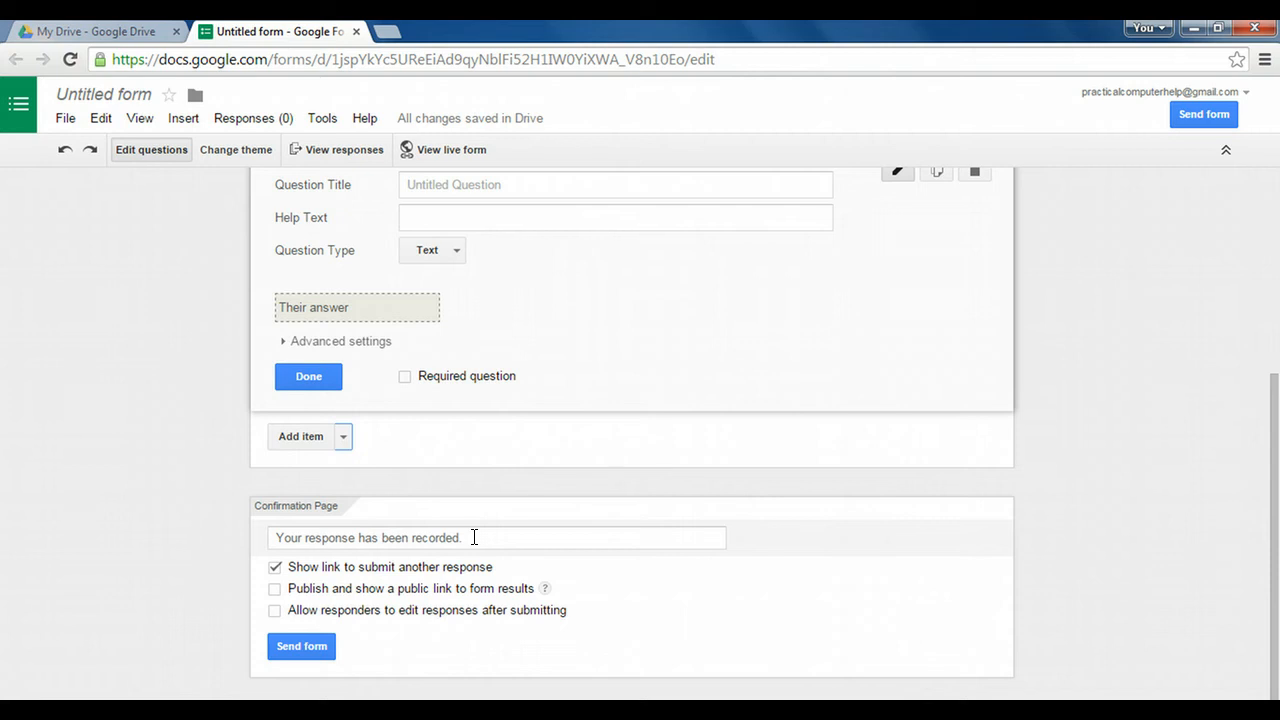
{"action": "left_click", "coordinate": [446, 541]}
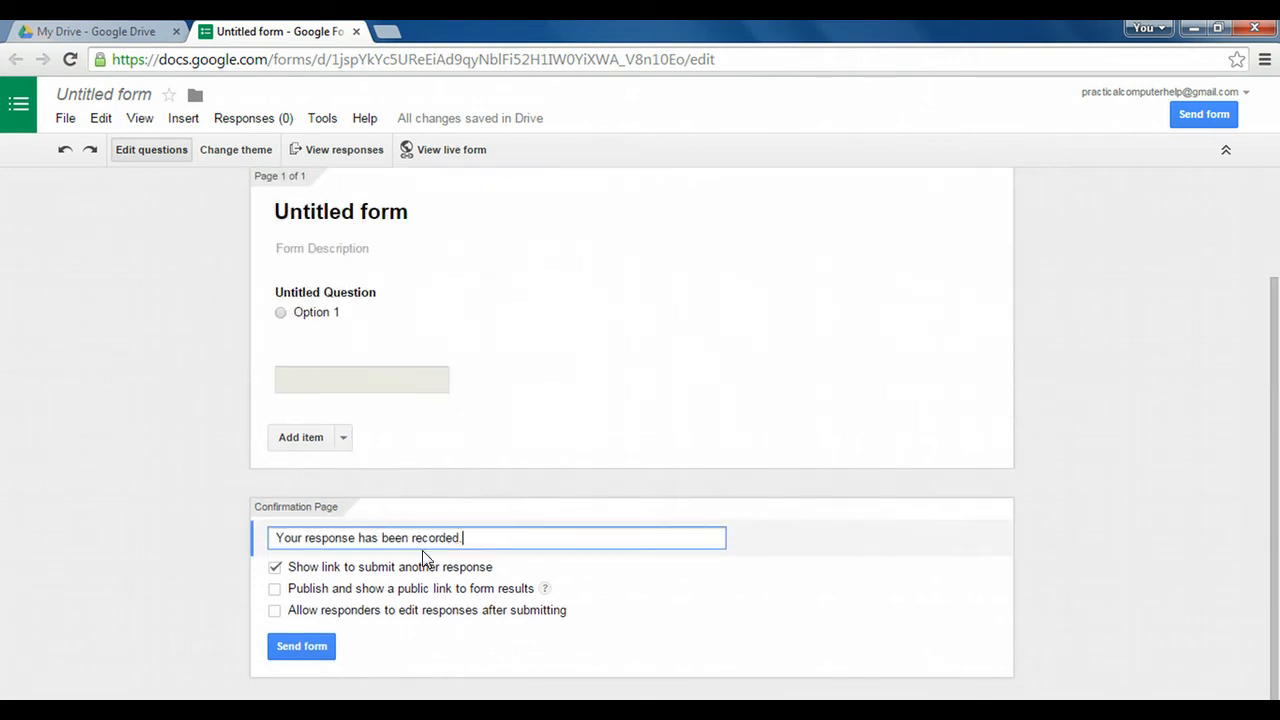
{"action": "left_click", "coordinate": [274, 569]}
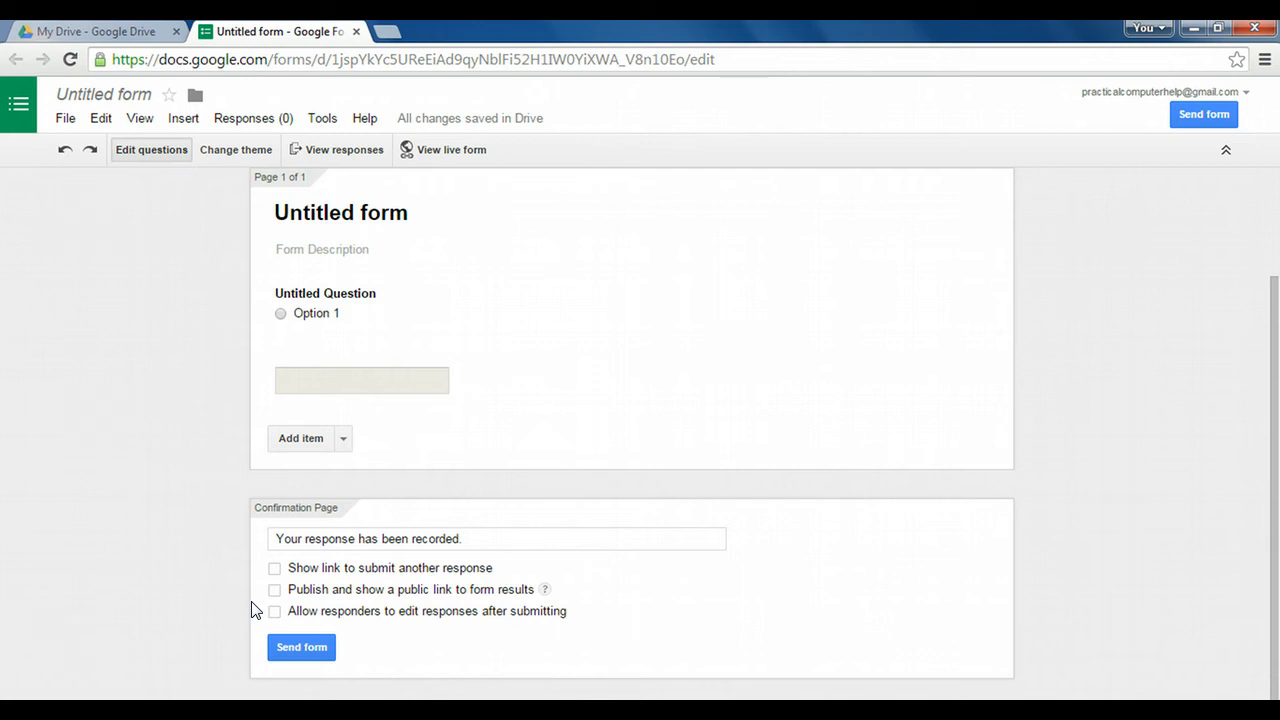
Copy the form's share link and open the live form in a new browser tab
{"action": "left_click", "coordinate": [302, 647]}
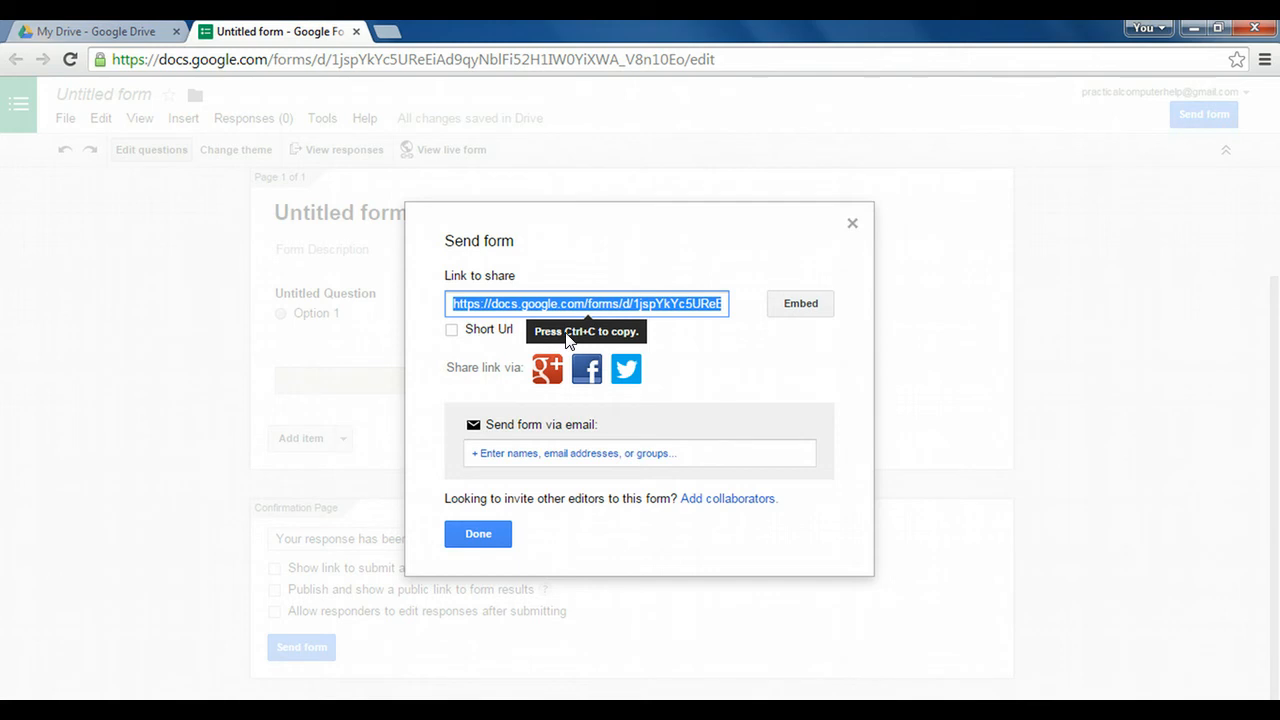
{"action": "key", "text": "ctrl+c"}
{"action": "left_click", "coordinate": [394, 27]}
{"action": "key", "text": "ctrl+v"}
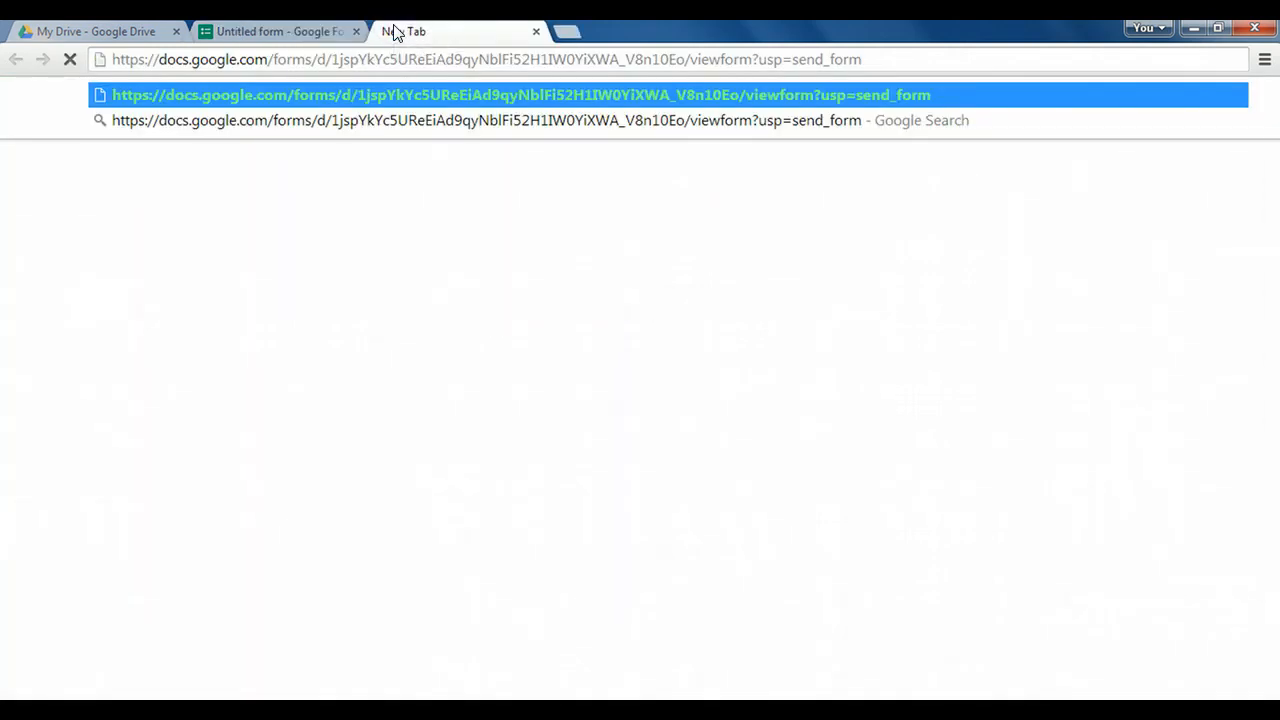
{"action": "key", "text": "Return"}
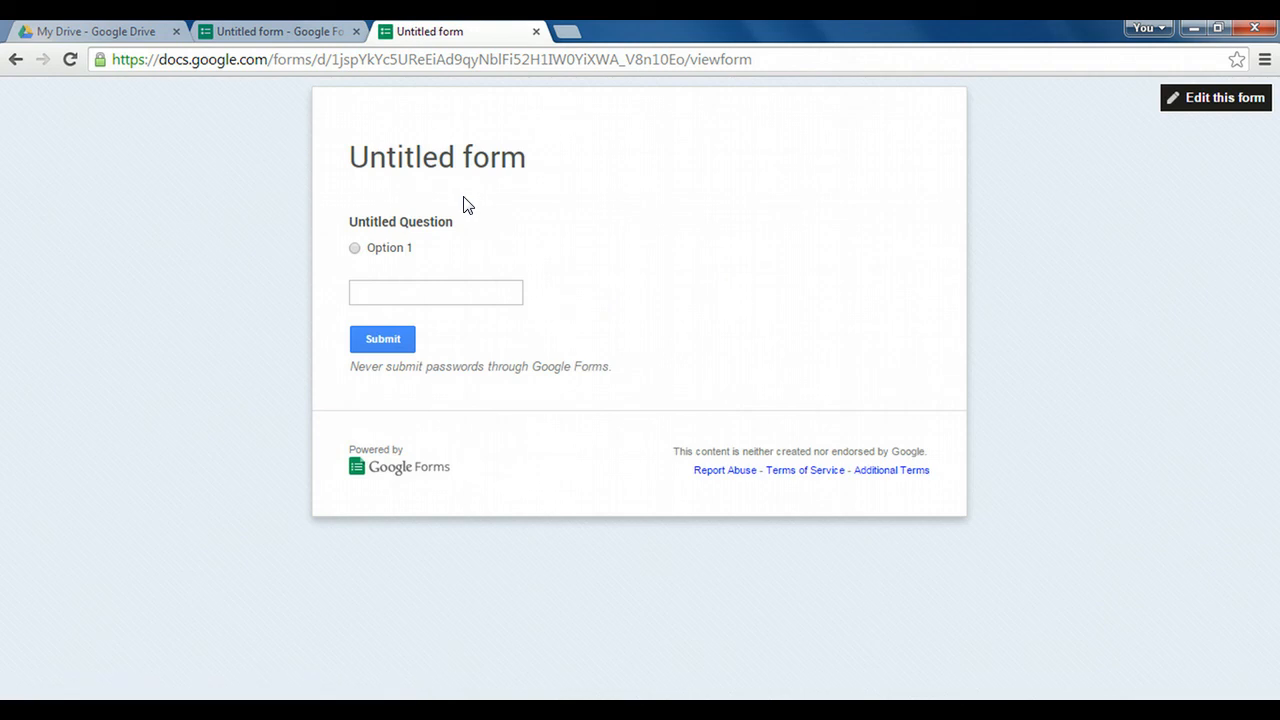
Submit a blank test response, close the live form and dismiss the Send form dialog
{"action": "left_click", "coordinate": [383, 340]}
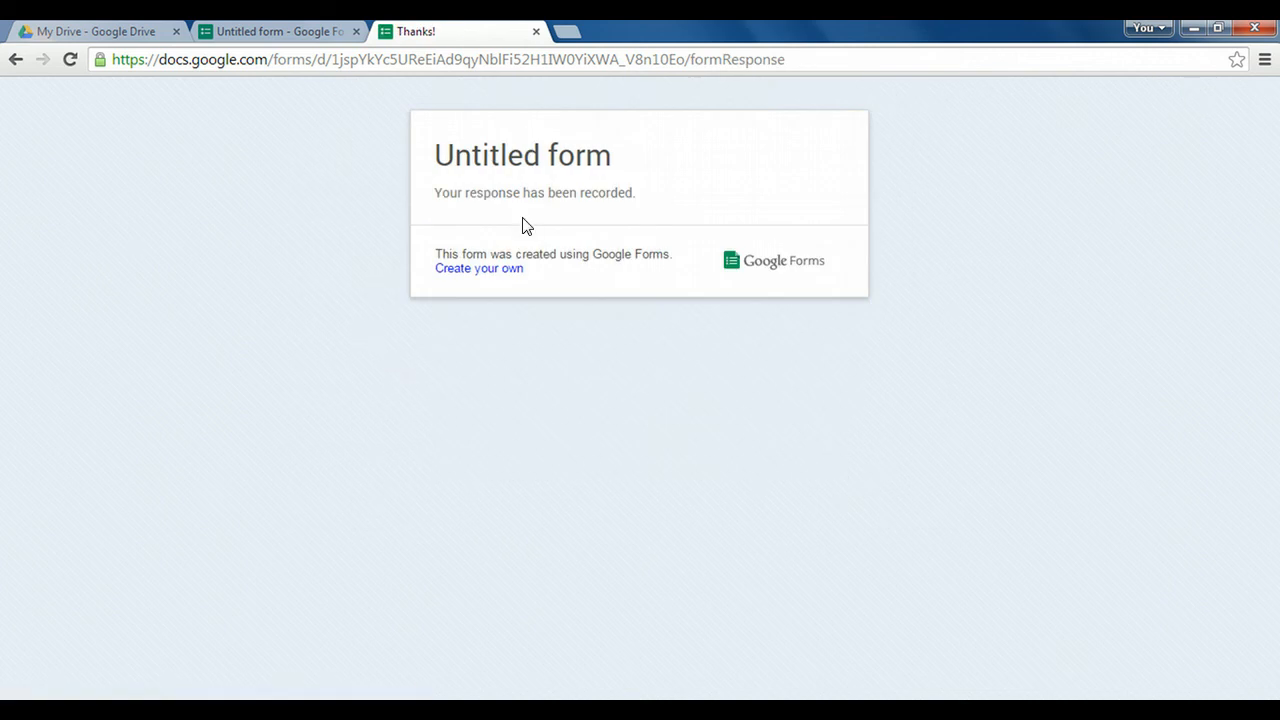
{"action": "left_click", "coordinate": [536, 33]}
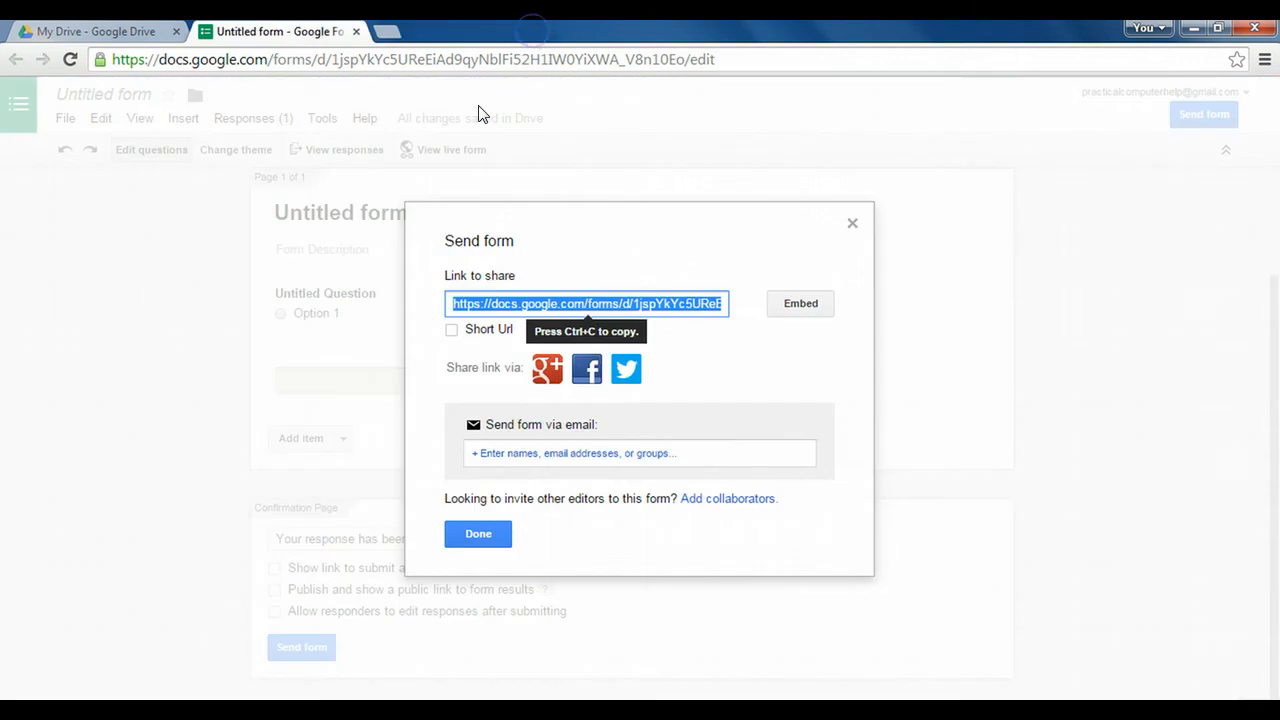
{"action": "left_click", "coordinate": [852, 225]}
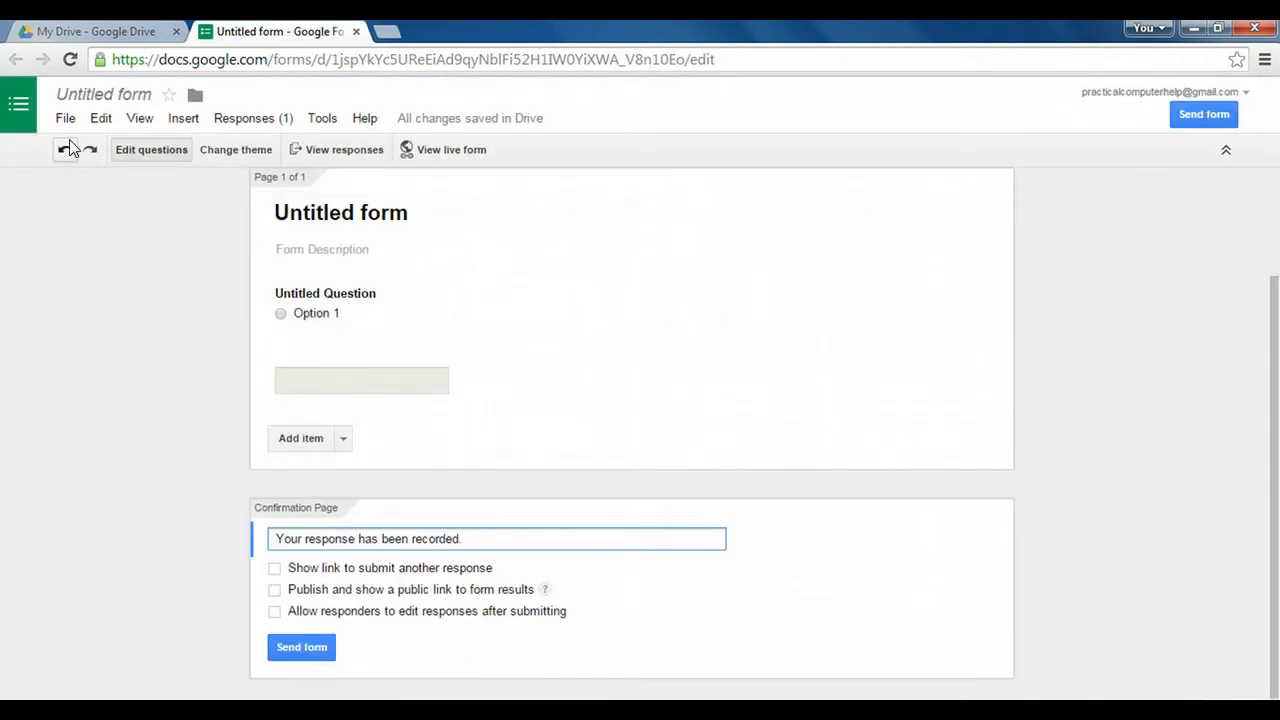
Examine the form's response options and check My Drive for a response spreadsheet, returning to the form editor
{"action": "scroll", "coordinate": [226, 309], "scroll_direction": "up", "scroll_amount": 2}
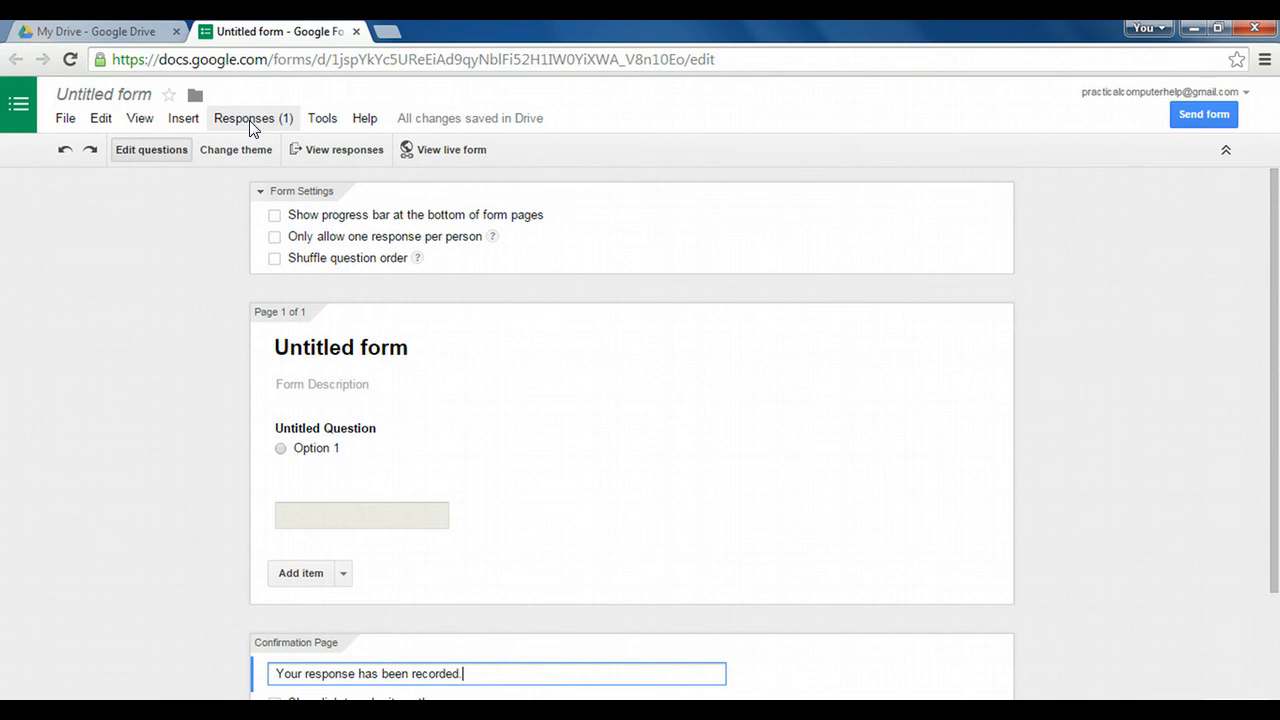
{"action": "left_click", "coordinate": [249, 120]}
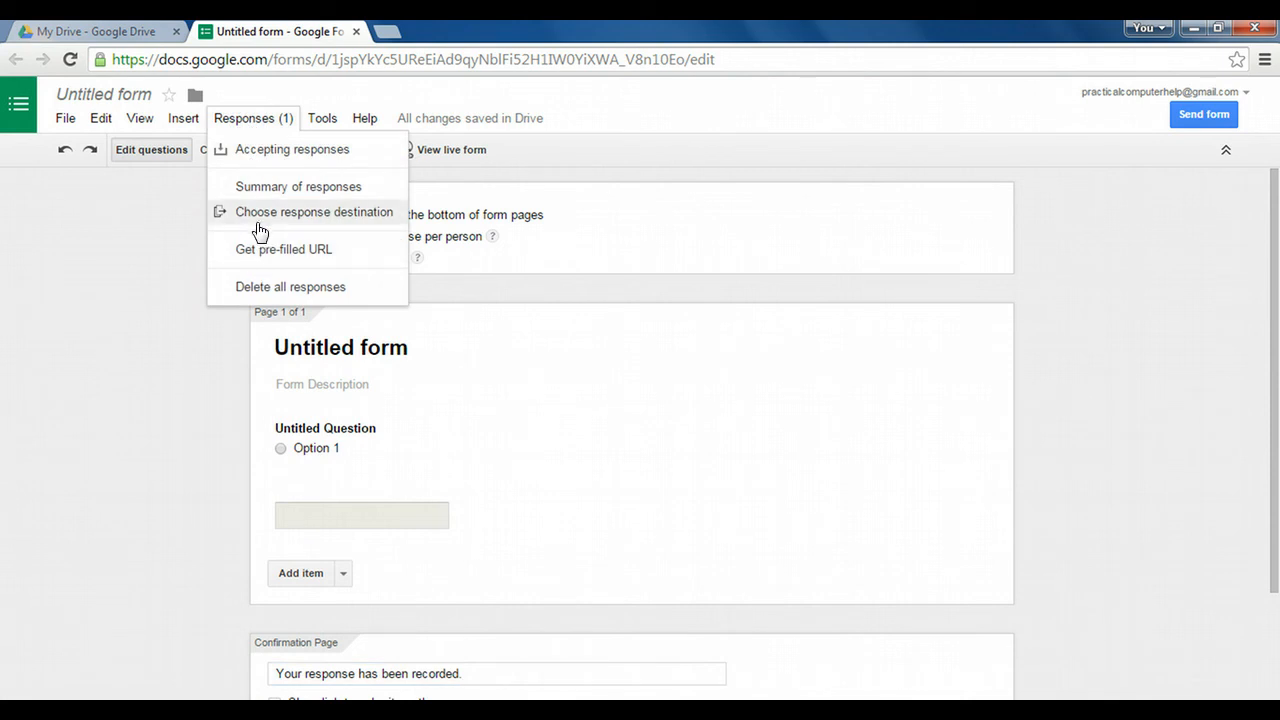
{"action": "mouse_move", "coordinate": [245, 121]}
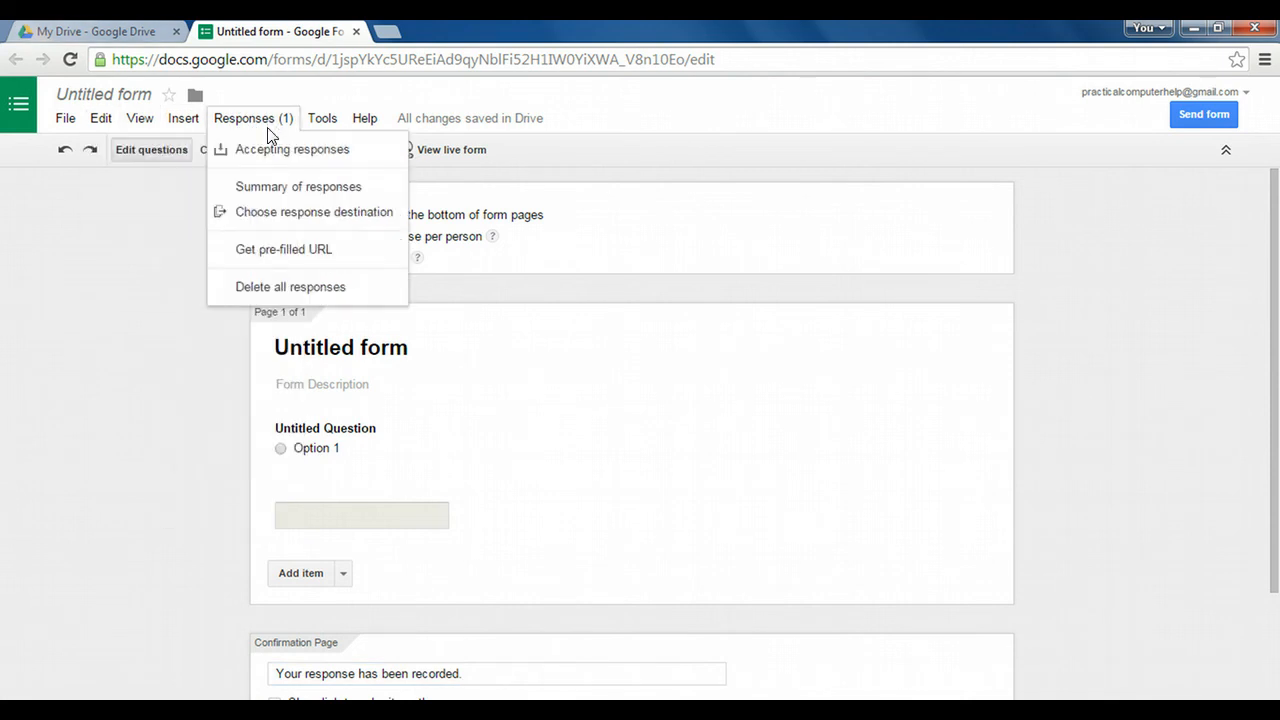
{"action": "left_click", "coordinate": [100, 31]}
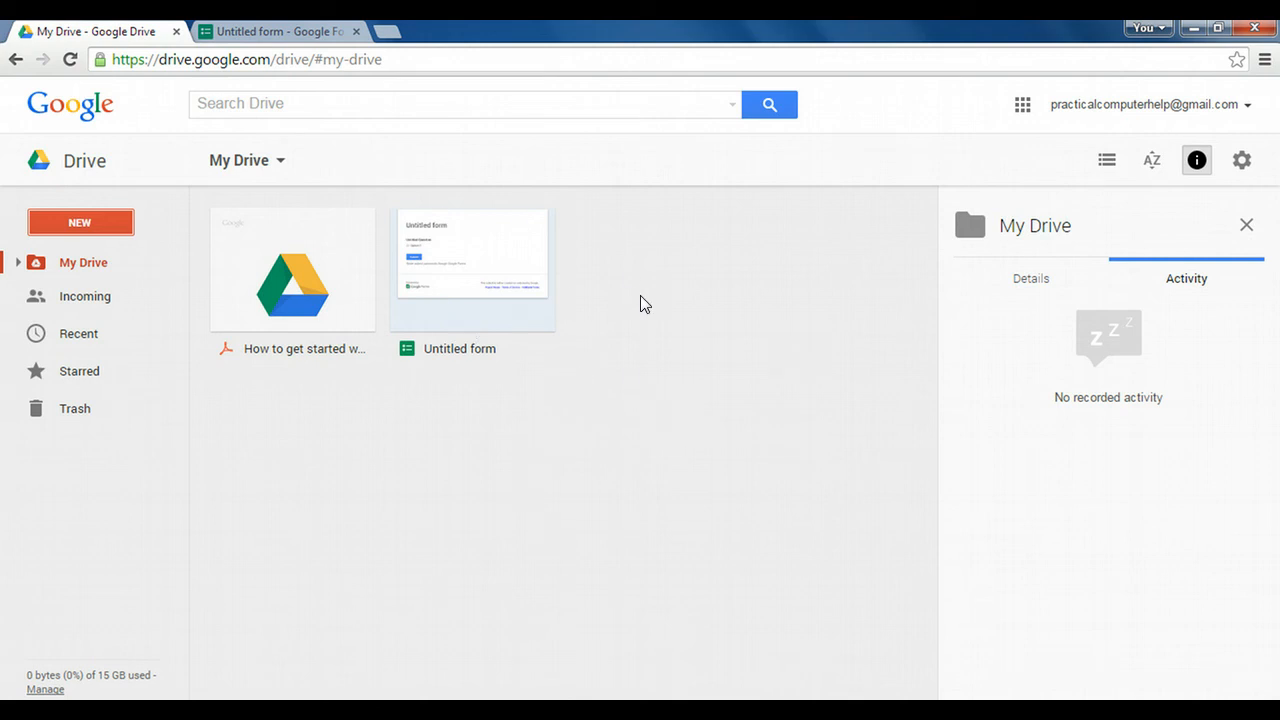
{"action": "left_click", "coordinate": [268, 31]}
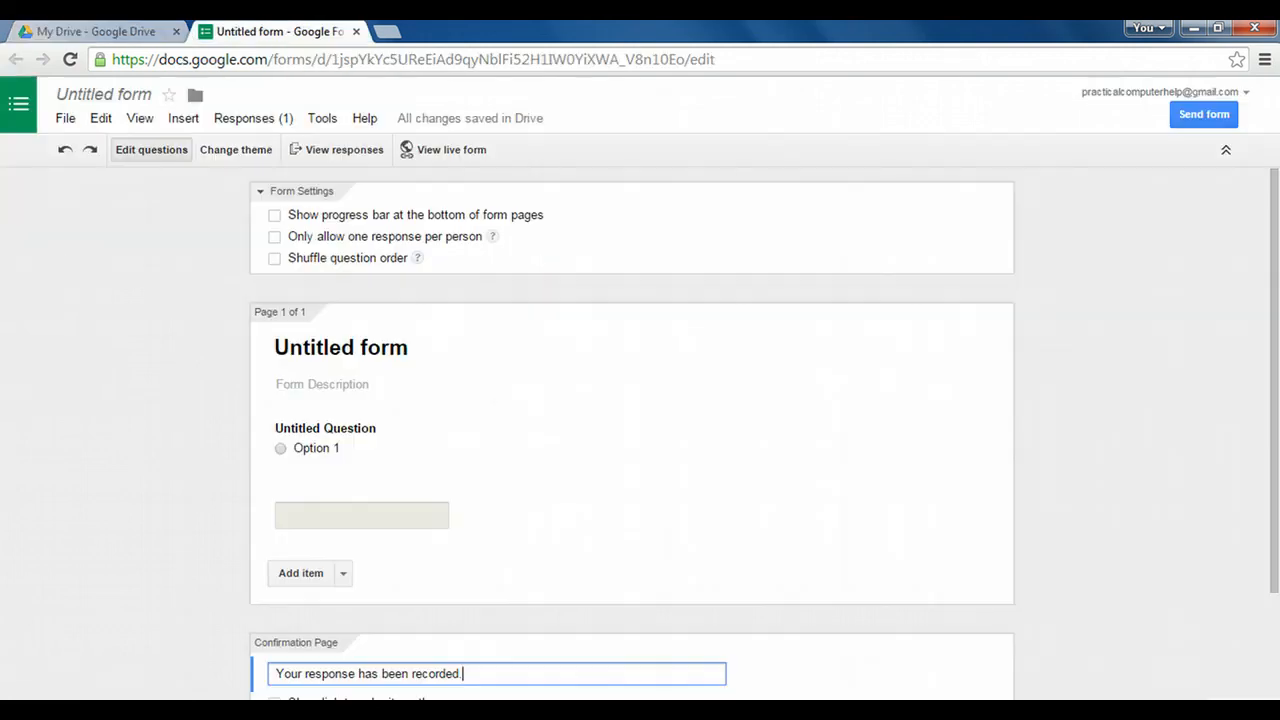
Set the form's response destination to a new spreadsheet named "Untitled form (Responses)" and create it
{"action": "left_click", "coordinate": [266, 122]}
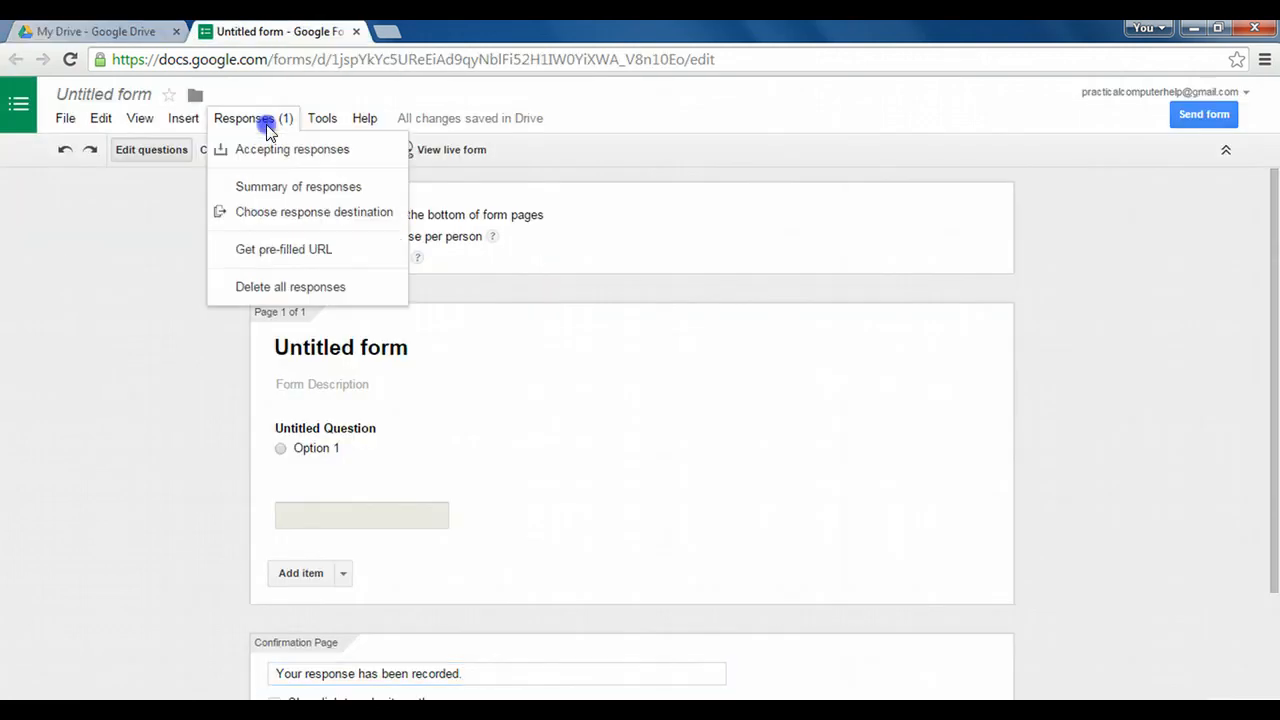
{"action": "left_click", "coordinate": [279, 214]}
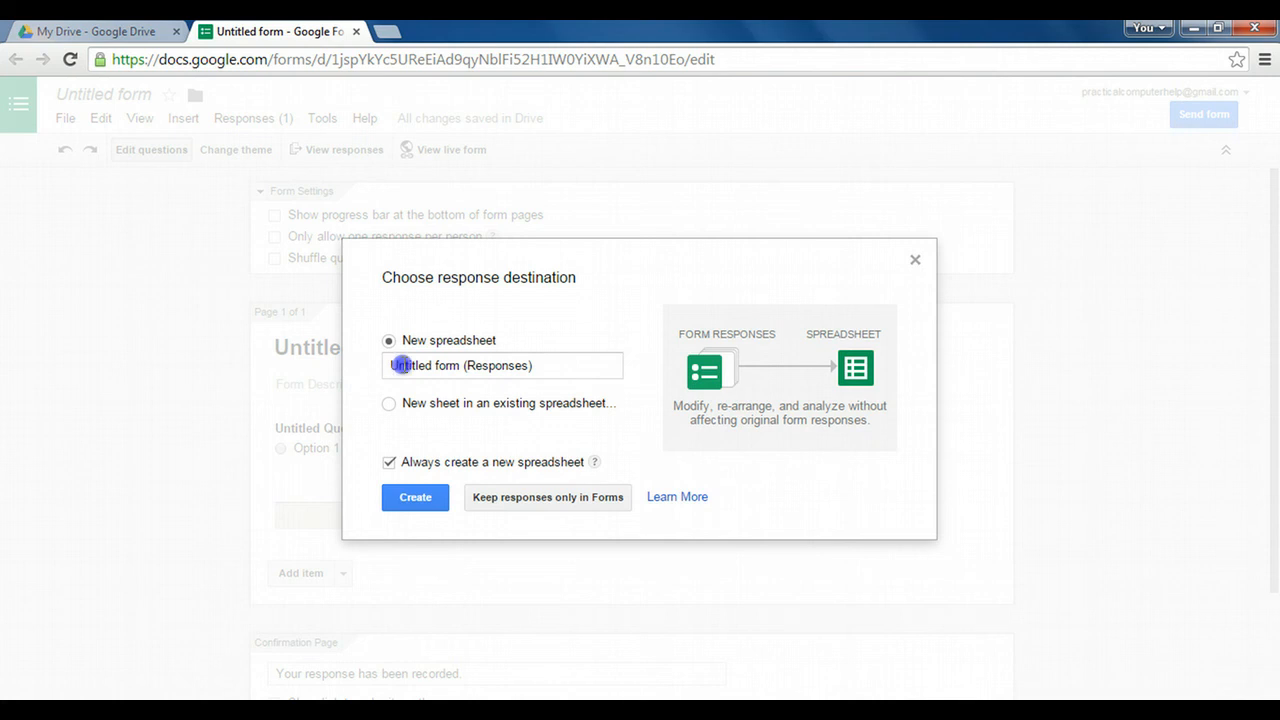
{"action": "left_click_drag", "start_coordinate": [391, 365], "coordinate": [462, 366]}
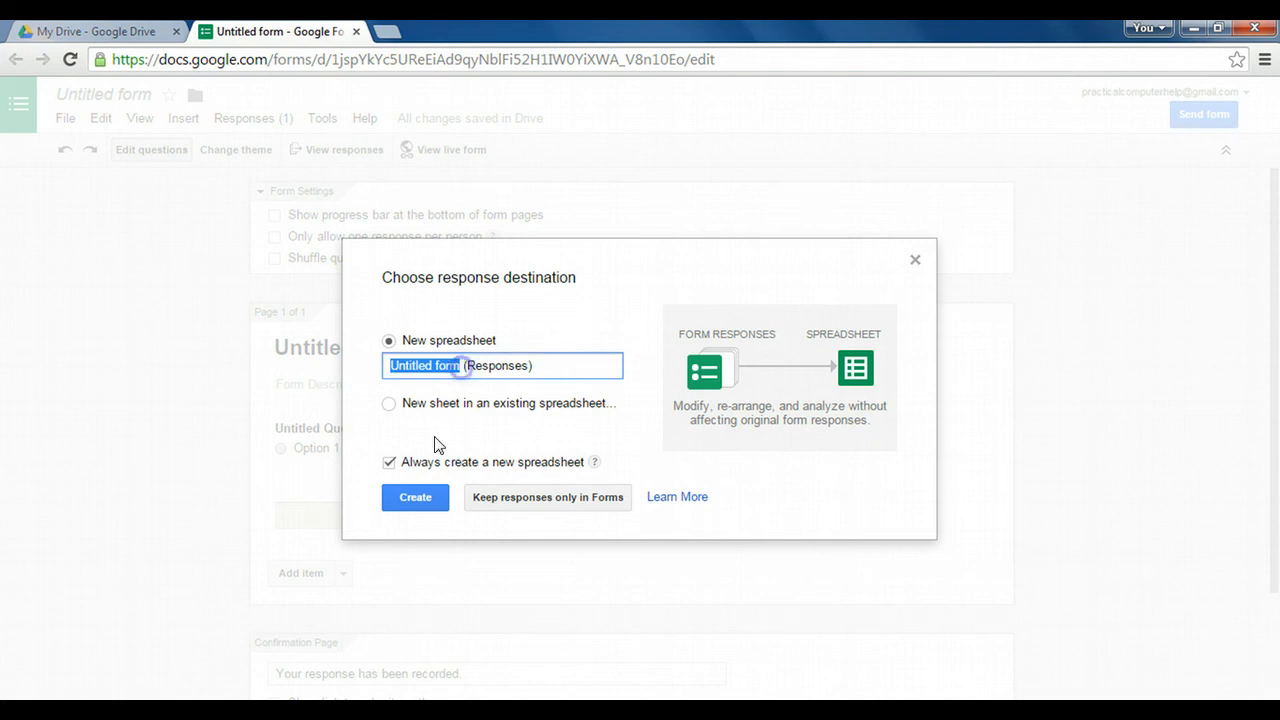
{"action": "left_click", "coordinate": [418, 500]}
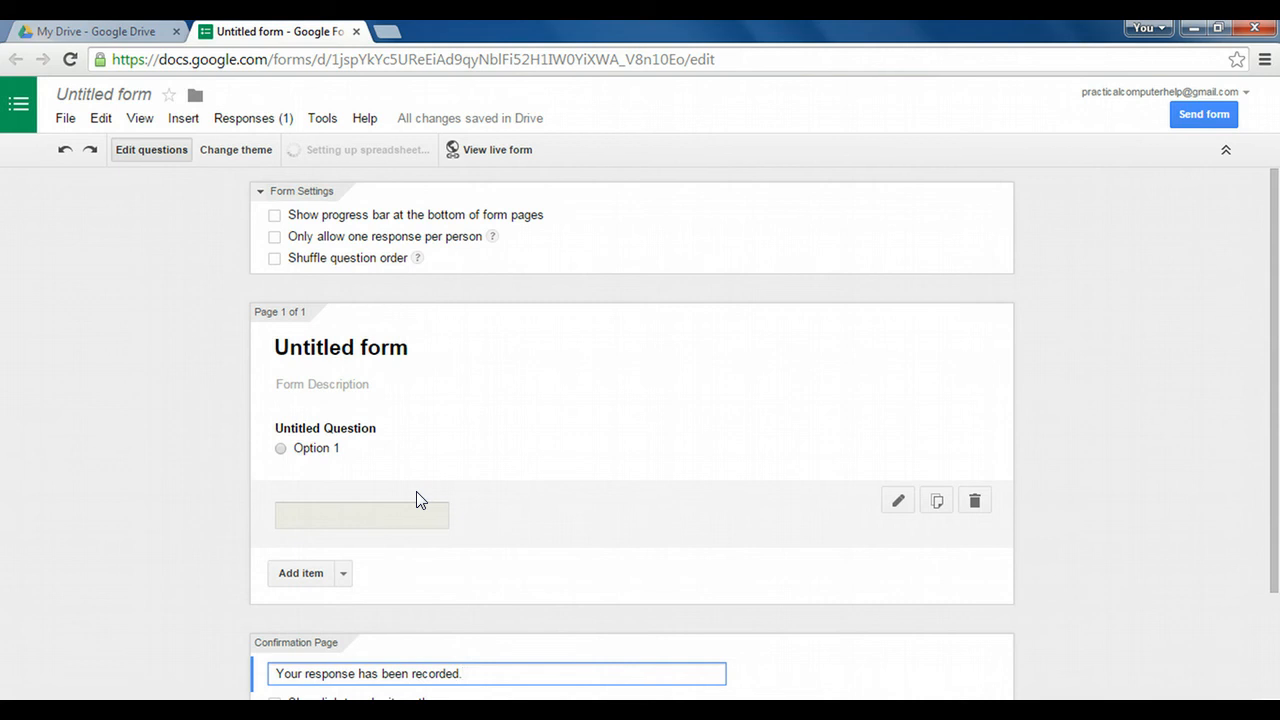
Open the "Untitled form (Responses)" spreadsheet from My Drive and examine the formats it can be downloaded in
{"action": "key", "text": "ctrl+Tab"}
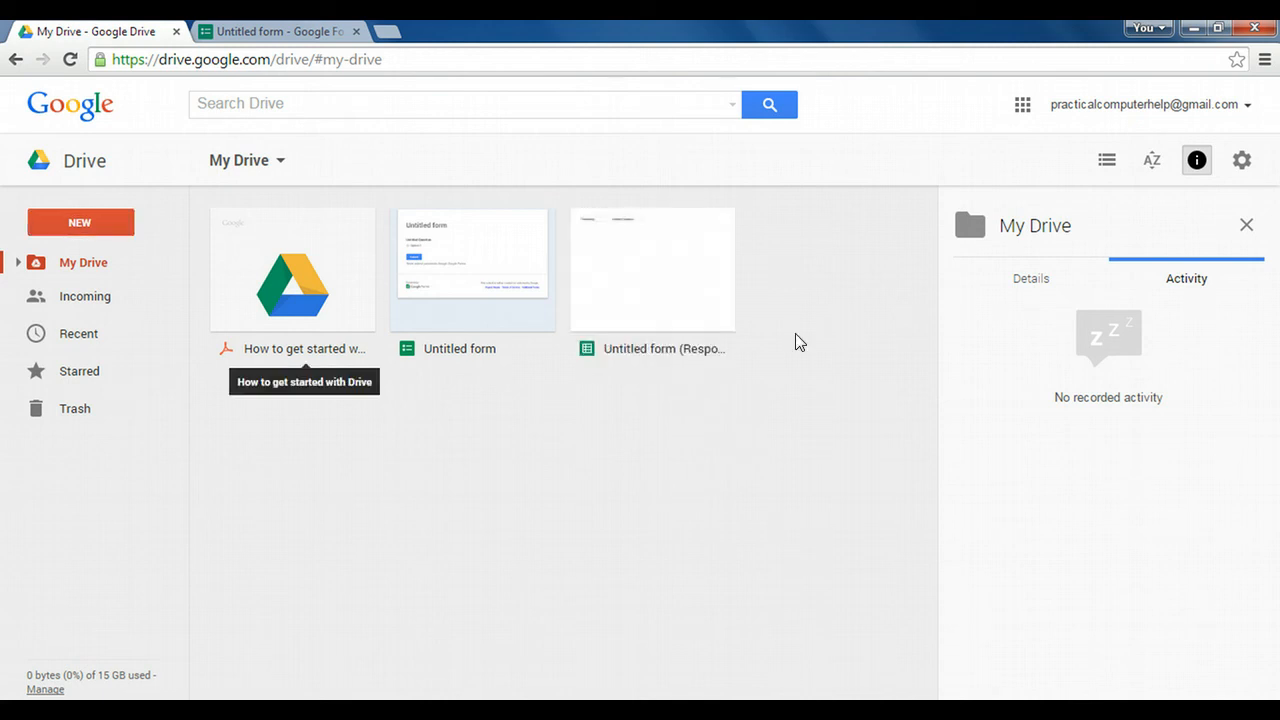
{"action": "left_click", "coordinate": [643, 304]}
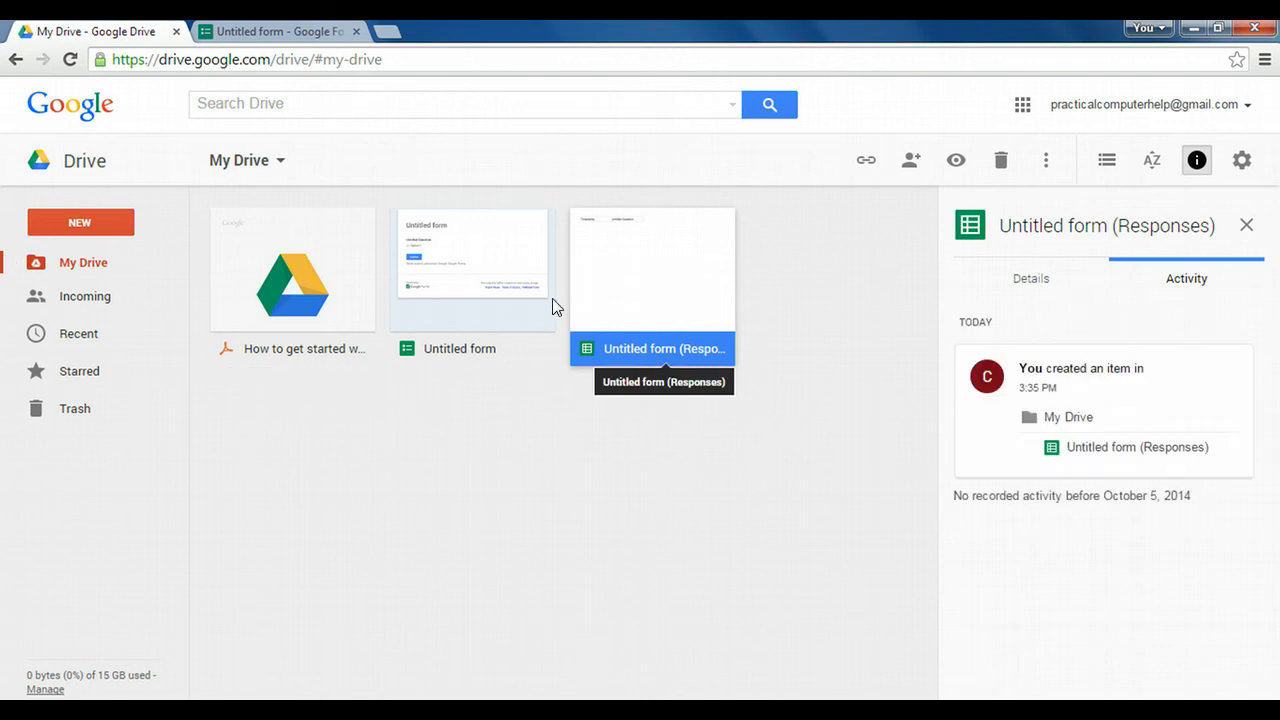
{"action": "double_click", "coordinate": [661, 288]}
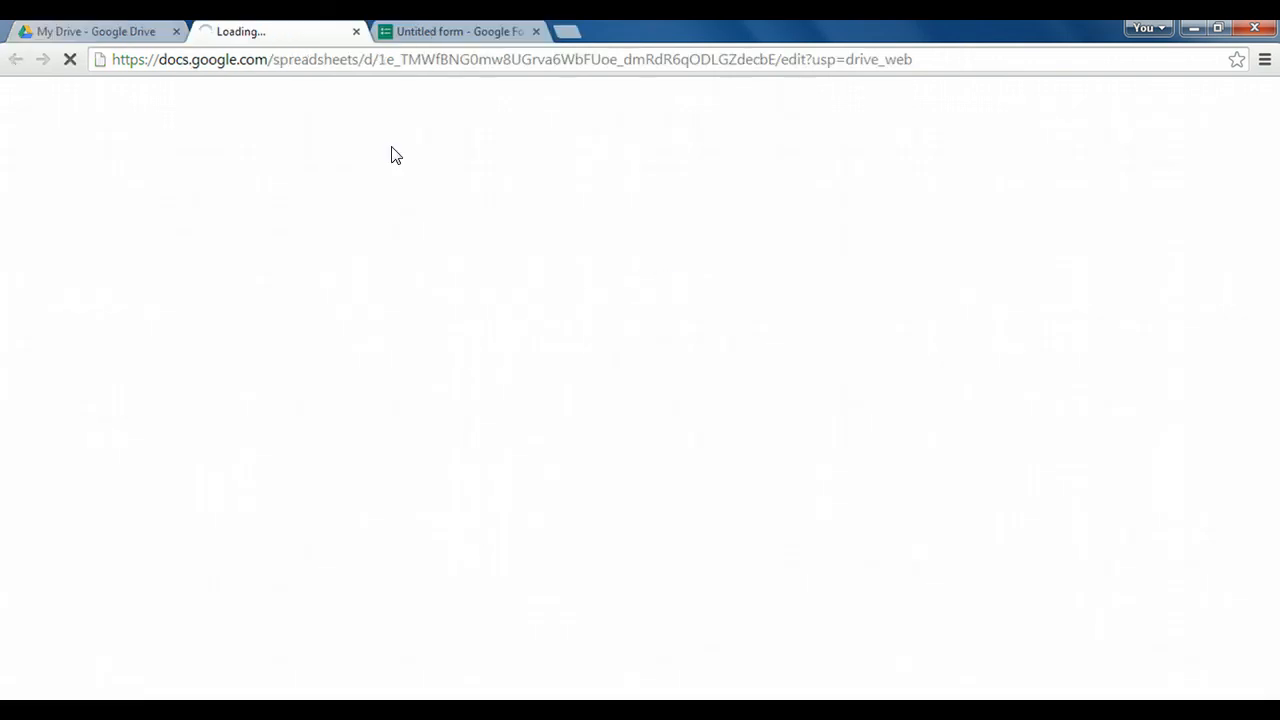
{"action": "left_click", "coordinate": [96, 31]}
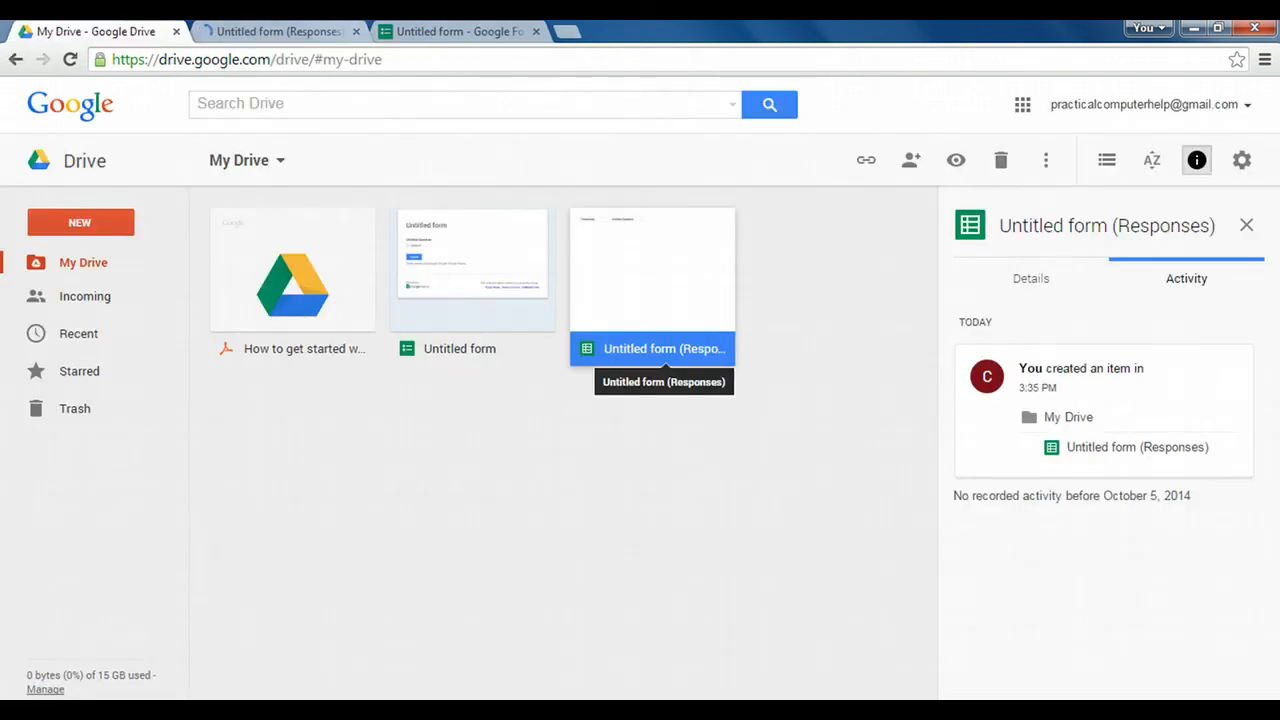
{"action": "left_click", "coordinate": [284, 31]}
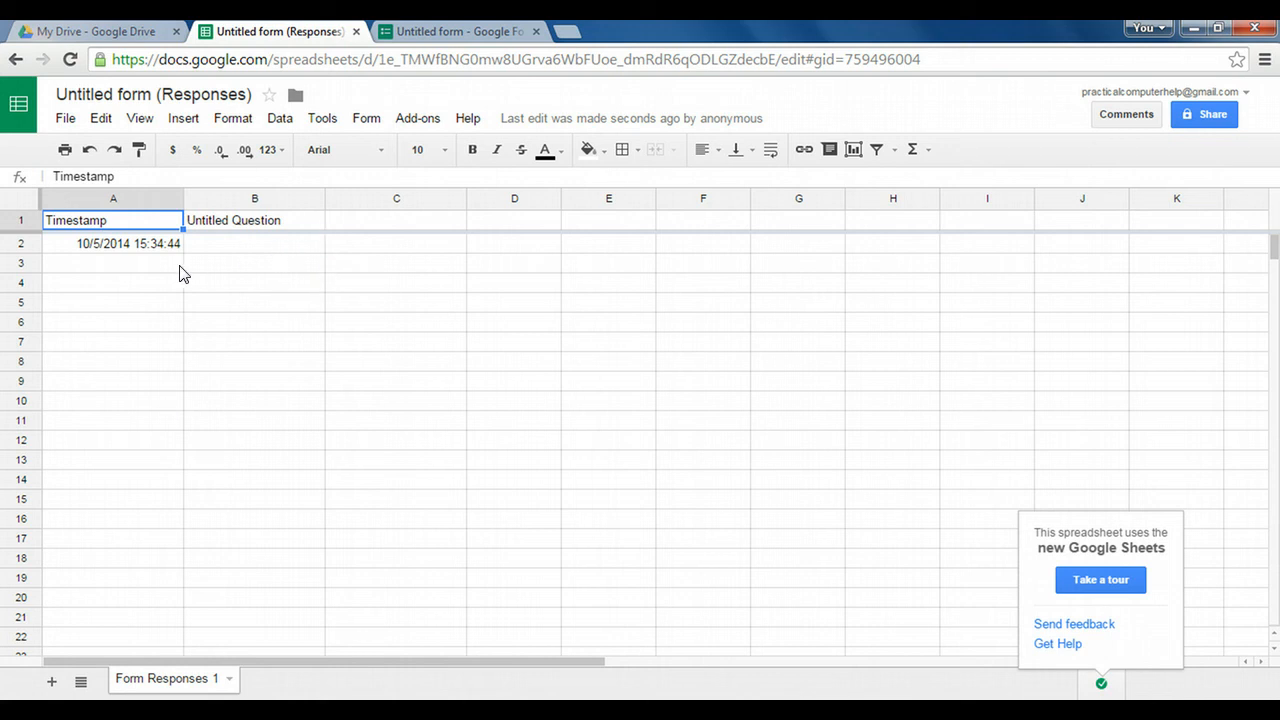
{"action": "left_click", "coordinate": [64, 118]}
{"action": "mouse_move", "coordinate": [128, 448]}
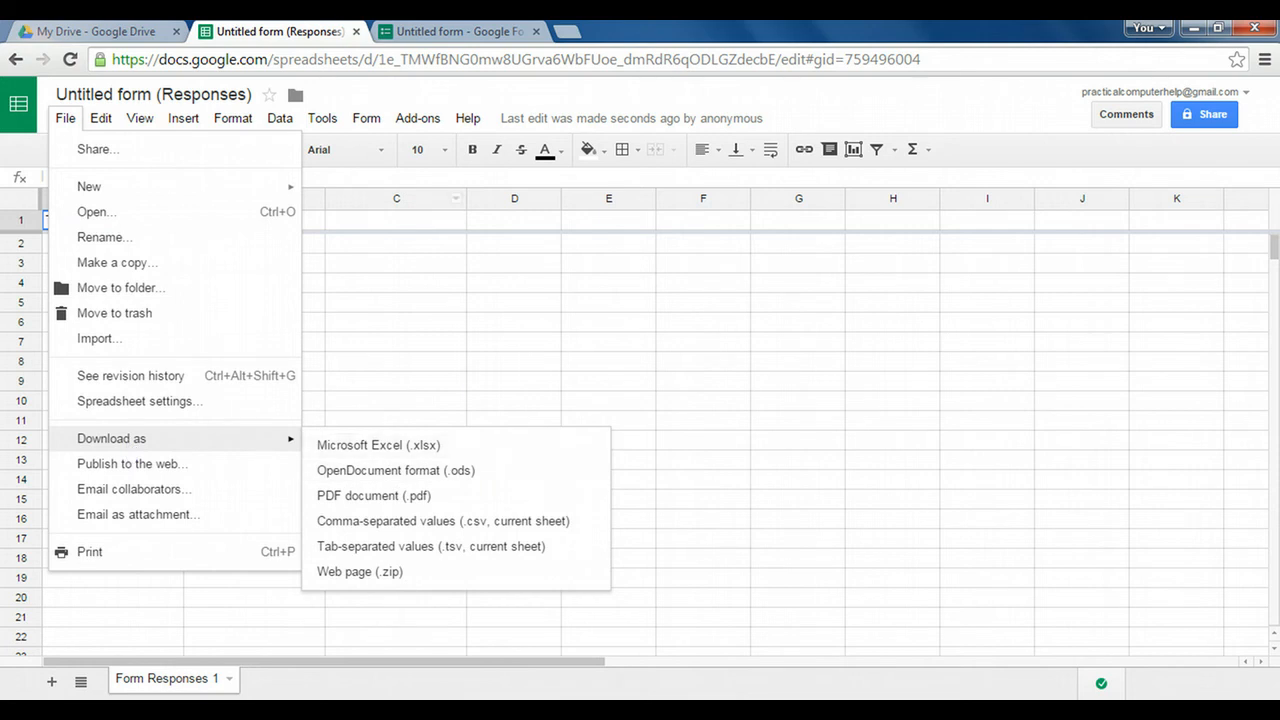
Return to the form editor and open the form's summary of responses
{"action": "left_click", "coordinate": [452, 31]}
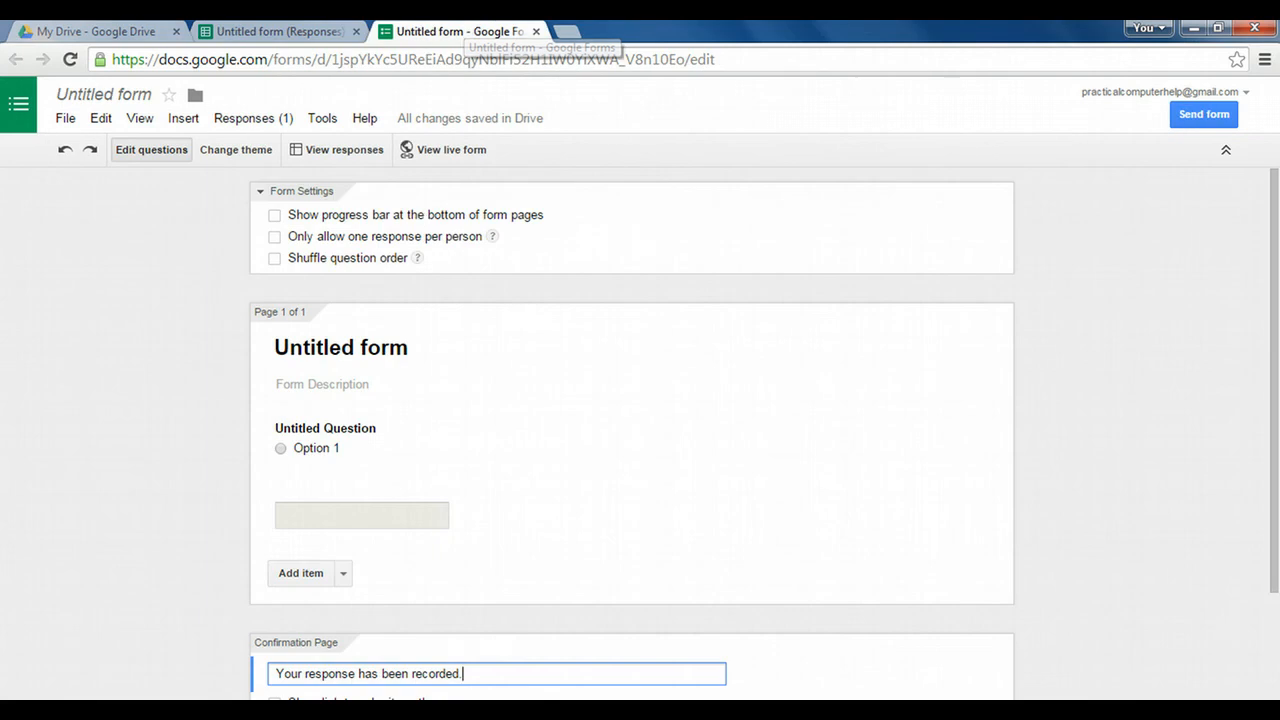
{"action": "left_click", "coordinate": [260, 120]}
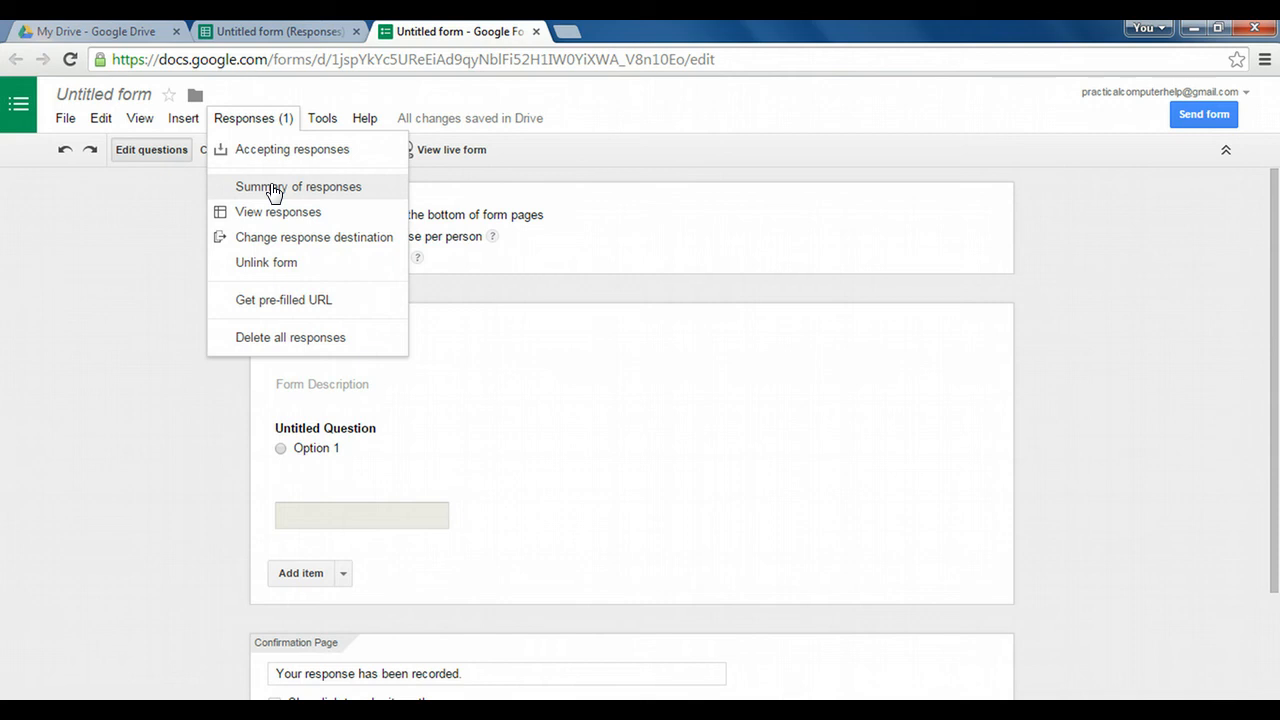
{"action": "left_click", "coordinate": [272, 188]}
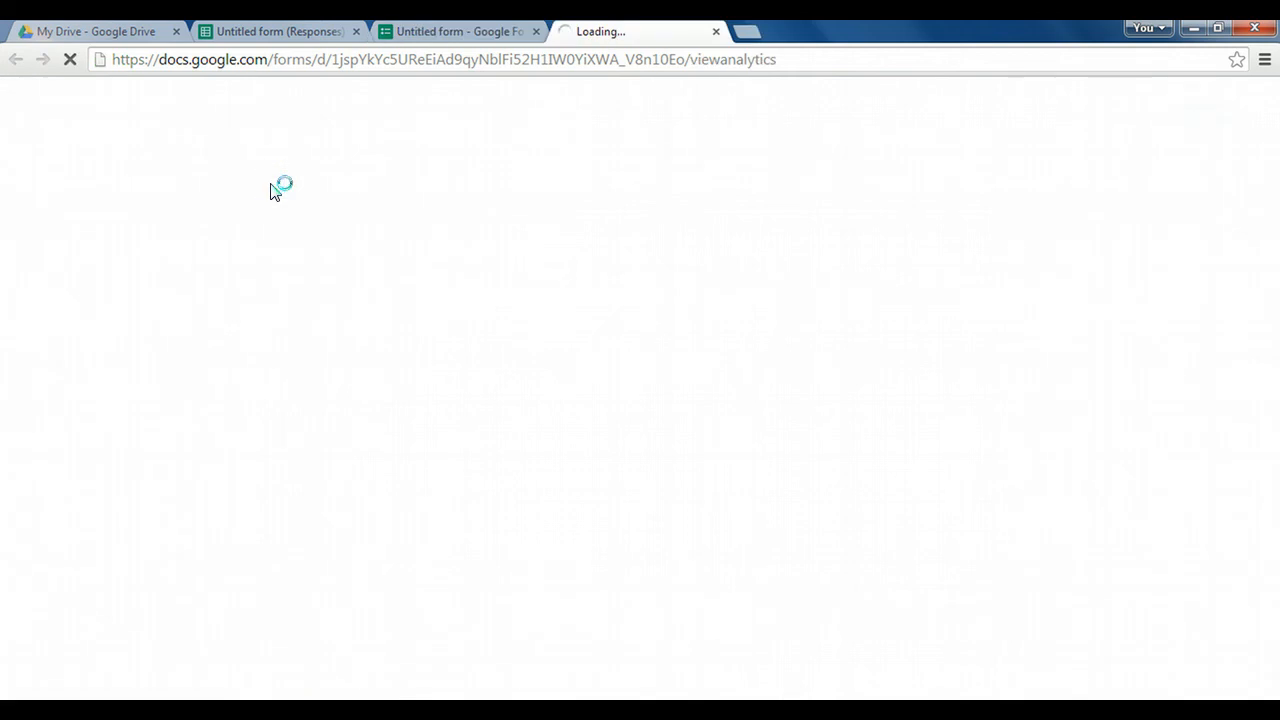